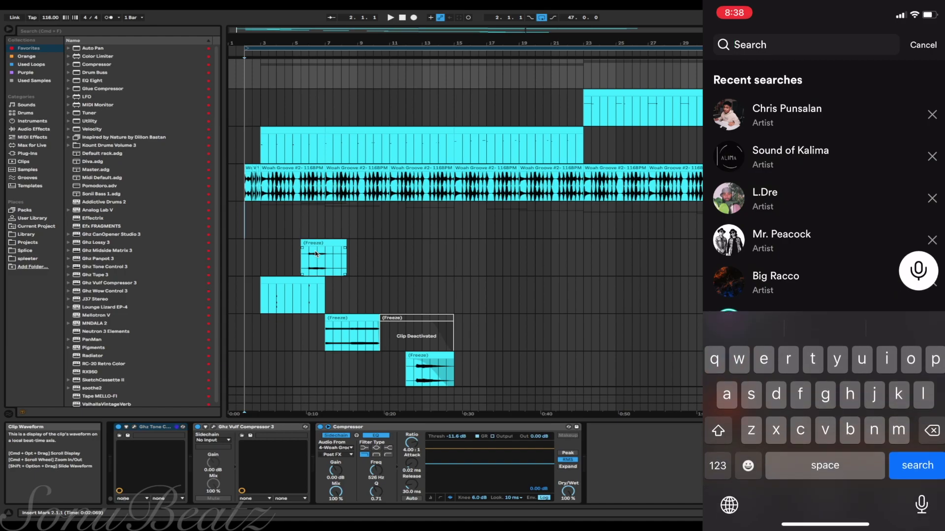
# Search the phone's music app for "soniibeat" and open the SoniiBeatz artist page
pyautogui.write('s')
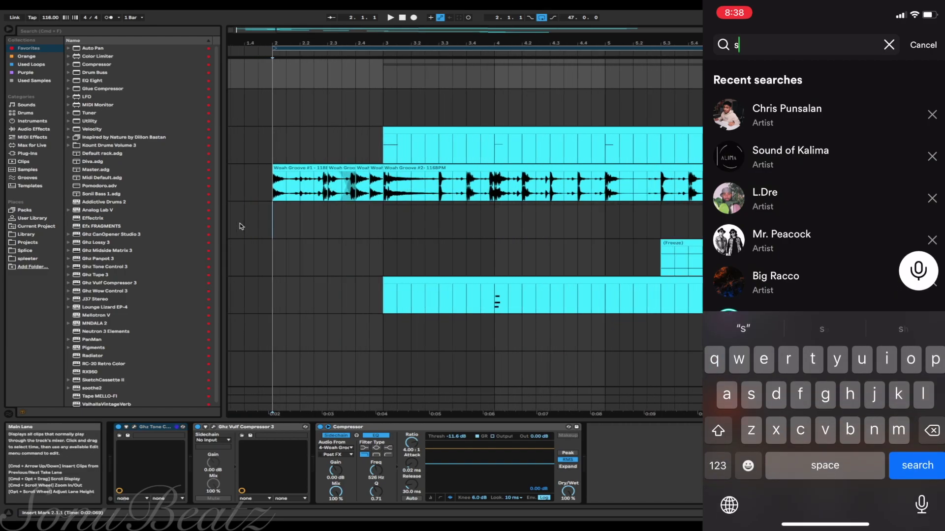
pyautogui.write('oniibeat')
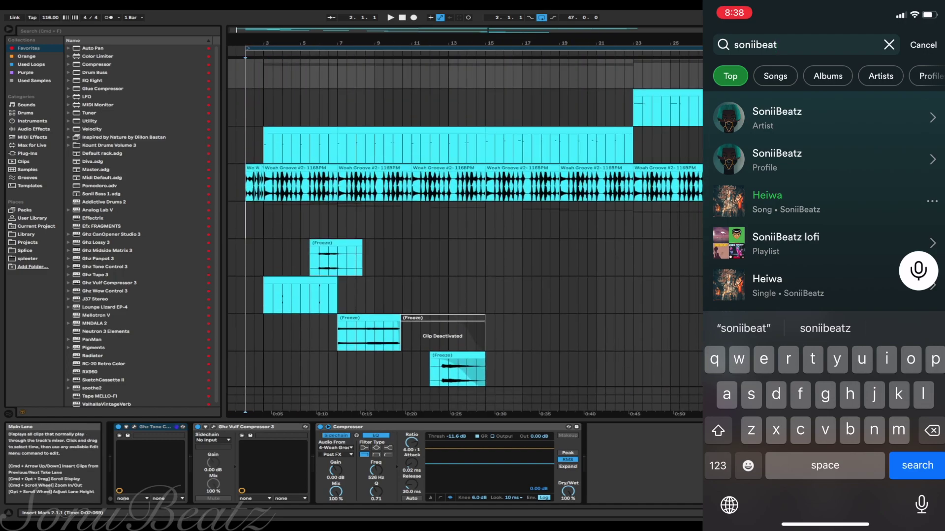
pyautogui.click(778, 118)
pyautogui.click(736, 242)
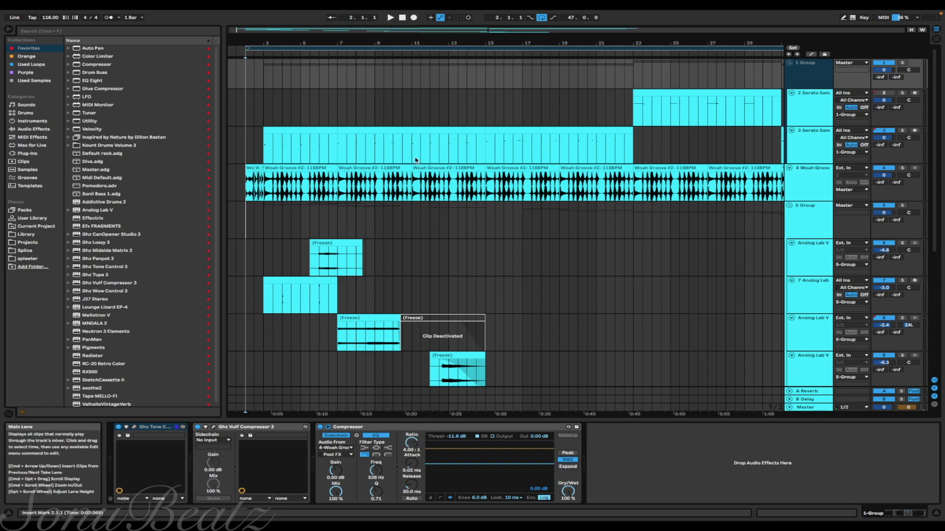
# Solo track 3 Serato Sample inside the first group and start playing it from bar 3
pyautogui.click(816, 77)
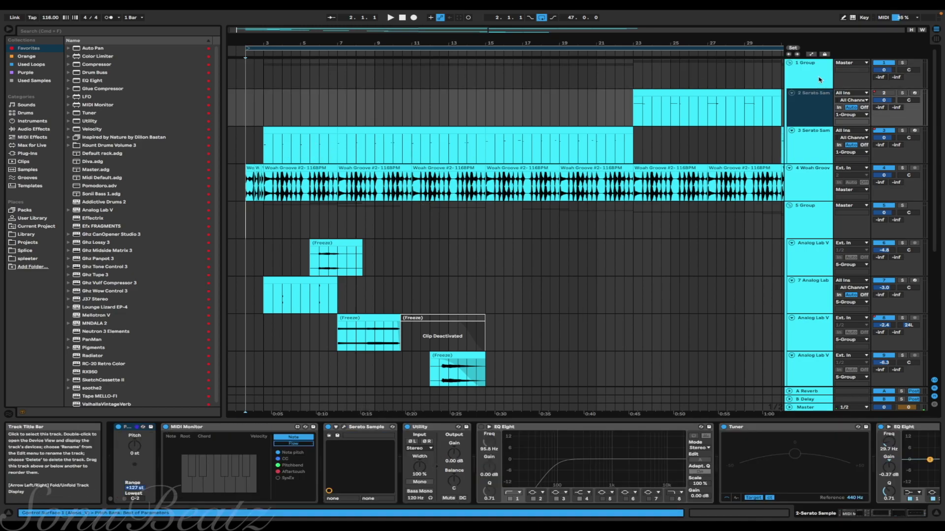
pyautogui.click(813, 151)
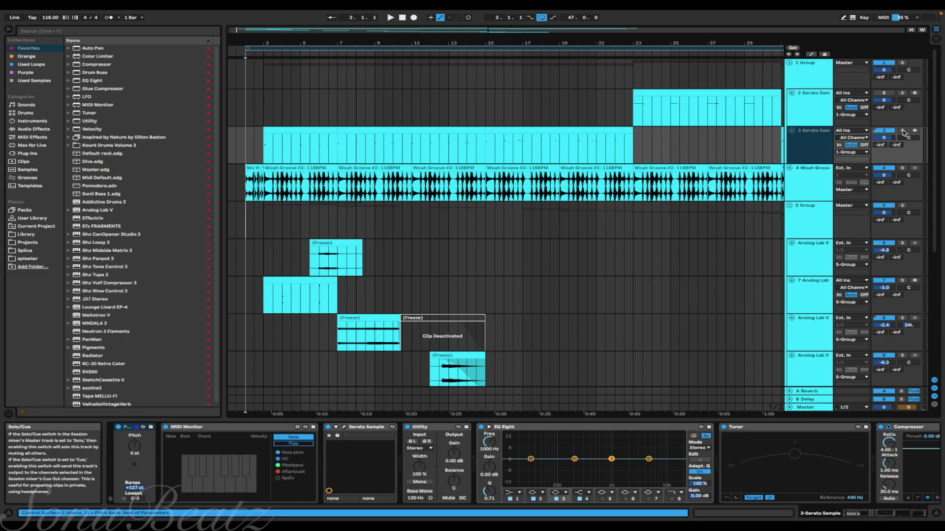
pyautogui.click(261, 140)
pyautogui.press('space')
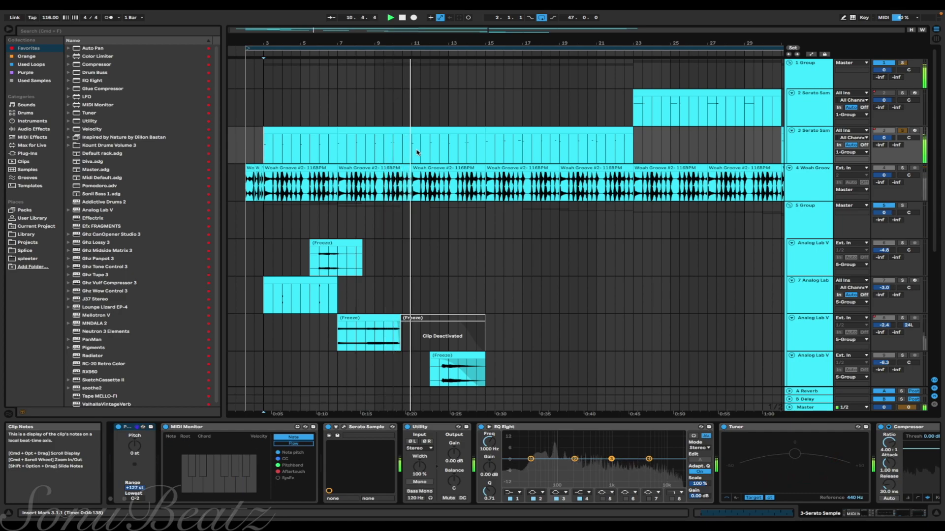
# Follow the soloed sample chops through the arrangement up to bar 23, stop playback and select the clip spanning bars 15 to 23
pyautogui.hscroll(5, 439, 147)
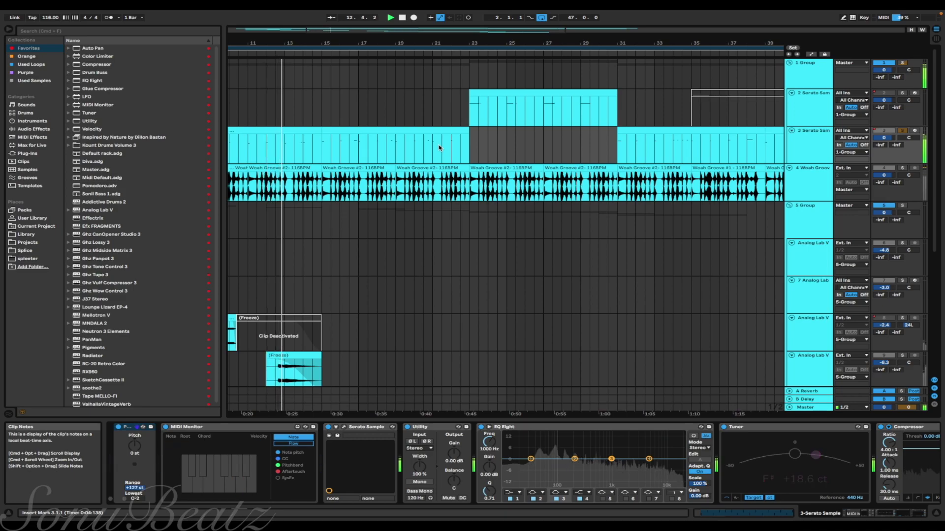
pyautogui.hscroll(-3, 440, 148)
pyautogui.scroll(-6, 440, 148)
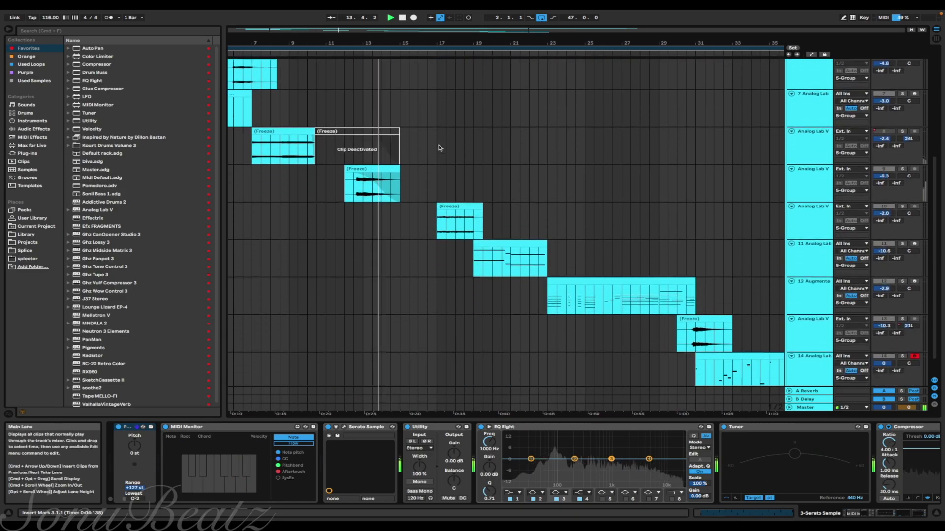
pyautogui.scroll(6, 439, 147)
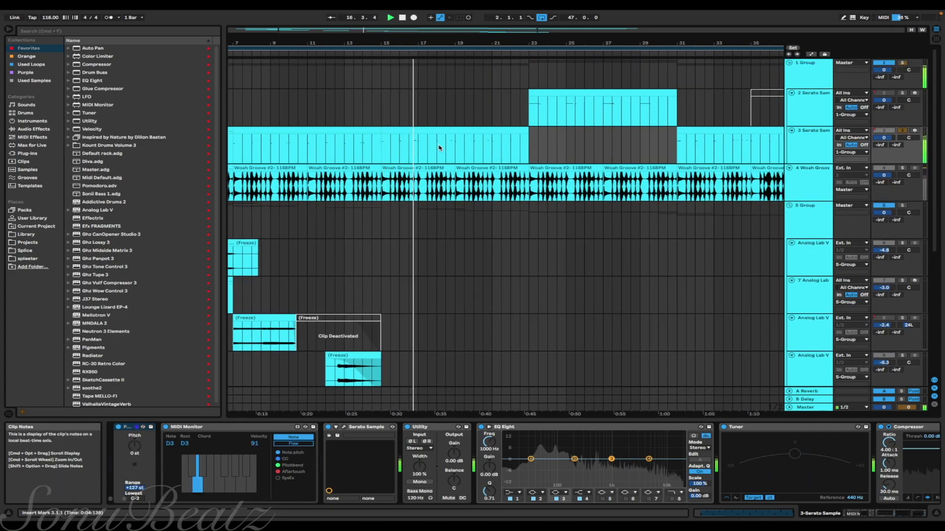
pyautogui.hscroll(5, 439, 148)
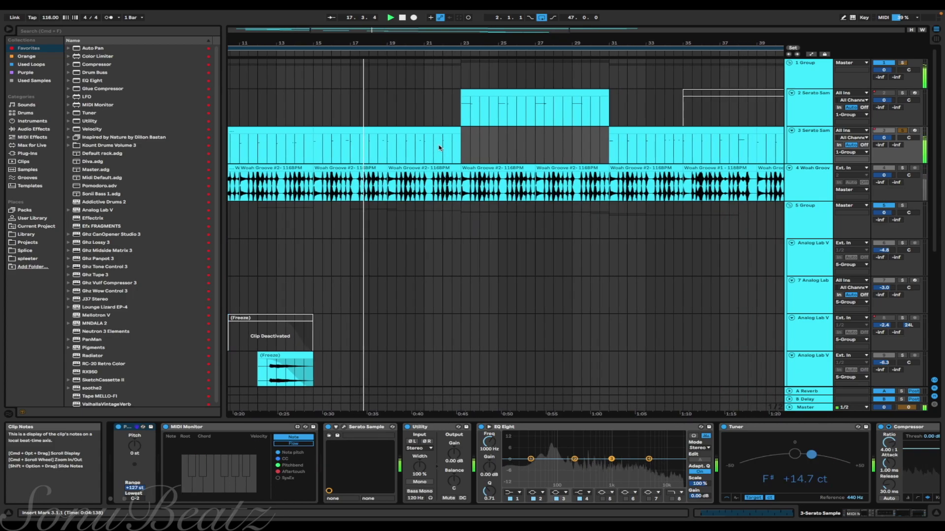
pyautogui.hscroll(1, 439, 147)
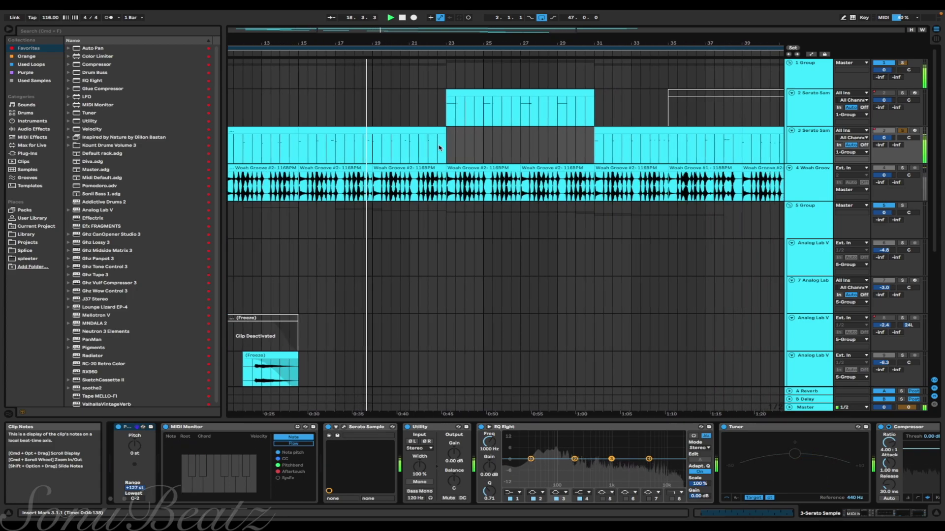
pyautogui.hscroll(2, 439, 148)
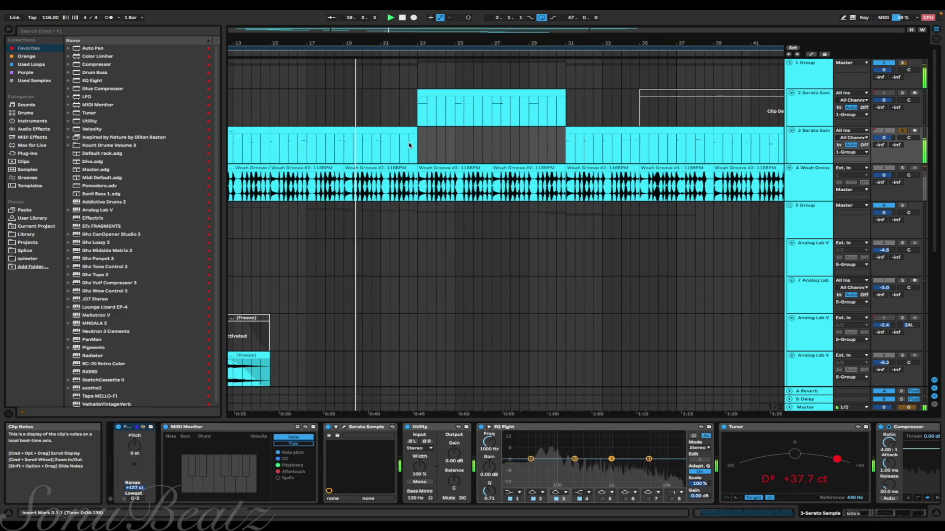
pyautogui.hscroll(1, 409, 145)
pyautogui.hscroll(3, 410, 146)
pyautogui.hscroll(1, 409, 145)
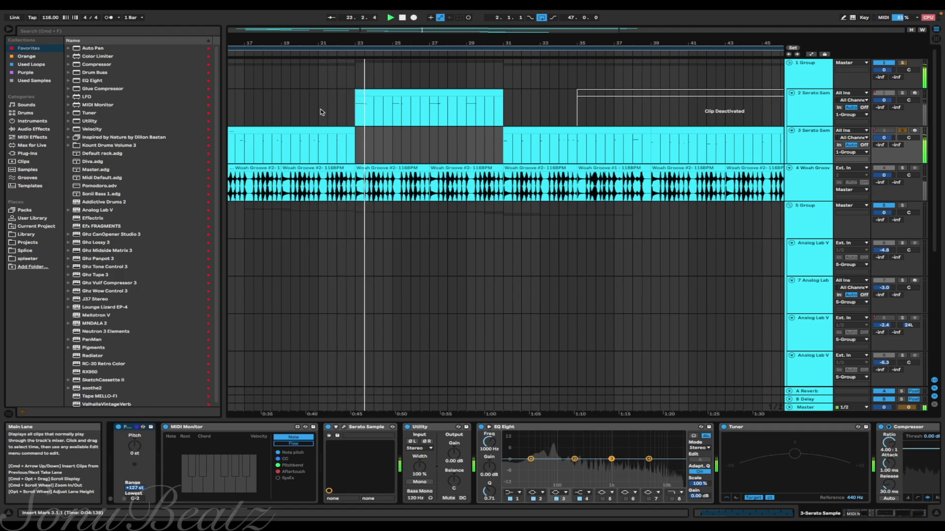
pyautogui.click(332, 127)
pyautogui.press('space')
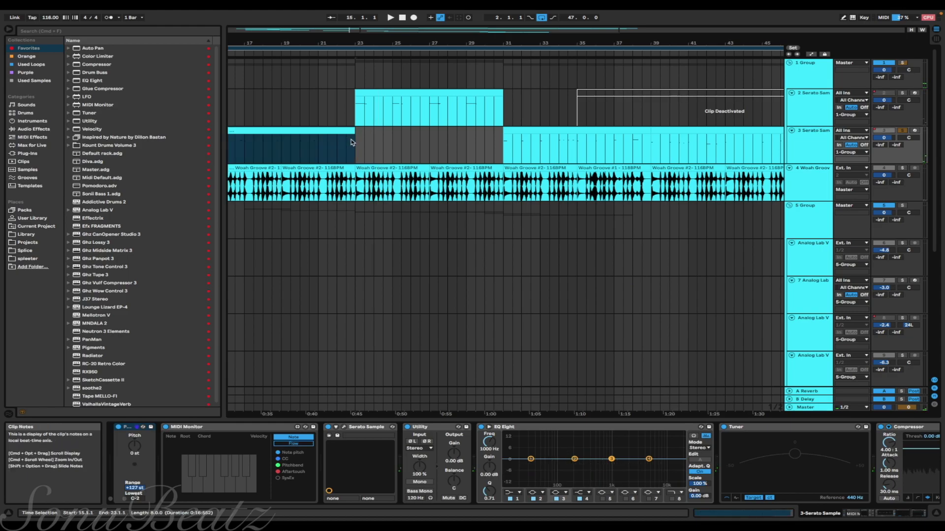
# Solo track 2 Serato Sample and play its clip from bar 23
pyautogui.click(814, 117)
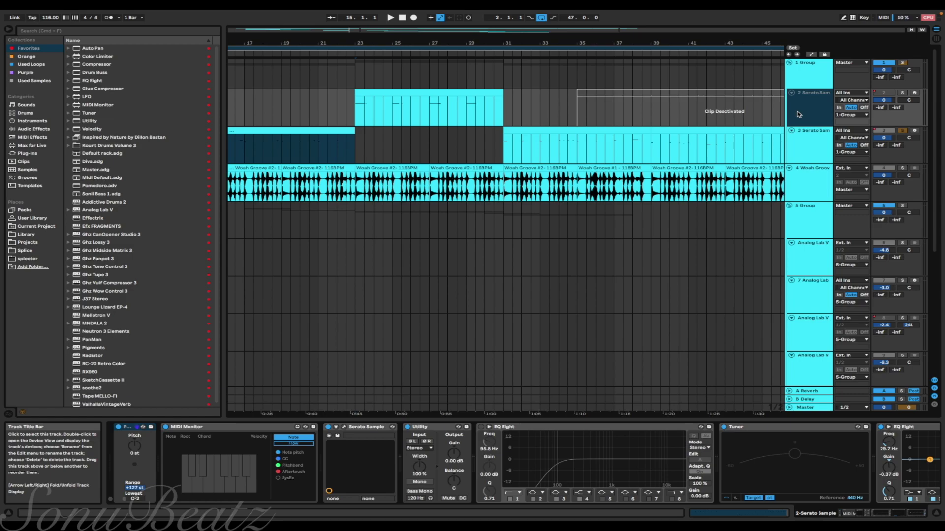
pyautogui.click(351, 120)
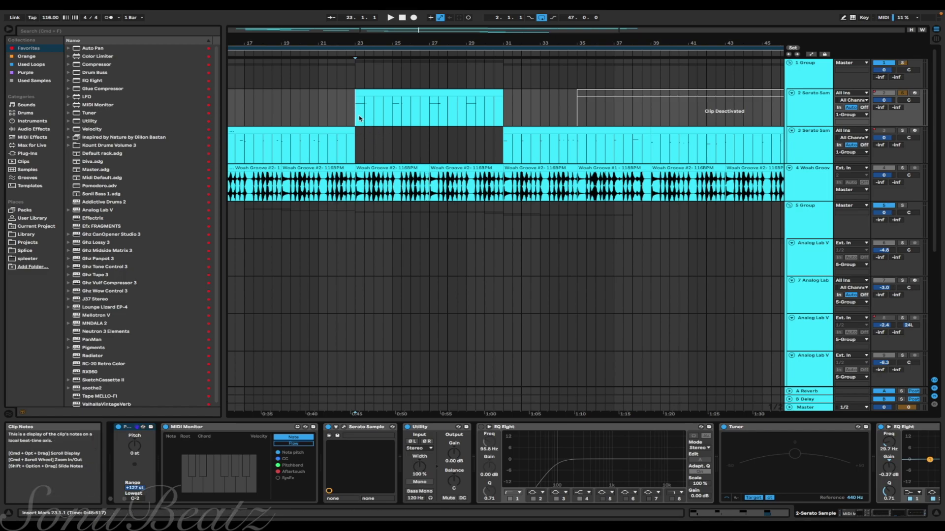
pyautogui.press('space')
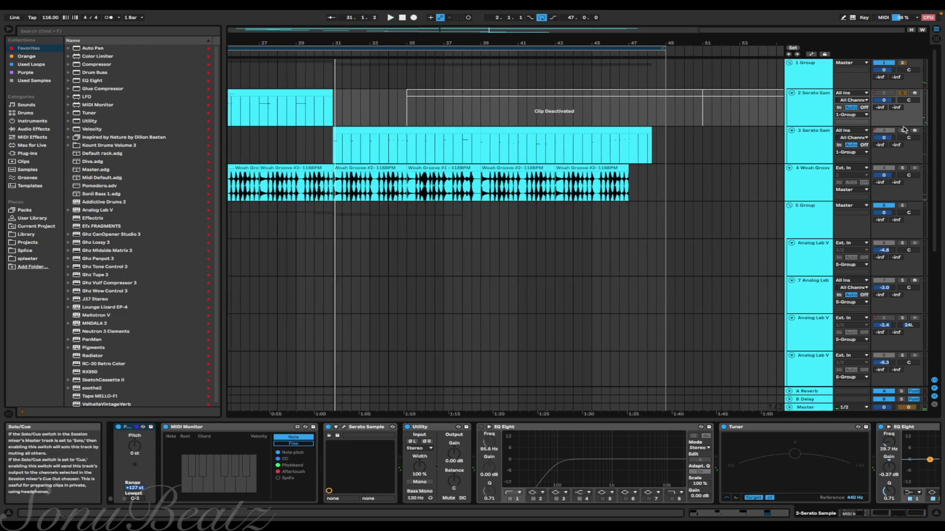
# Play the soloed track 3 Serato Sample from bar 31, and select its clip at bars 39 to 47 after stopping
pyautogui.click(330, 154)
pyautogui.press('space')
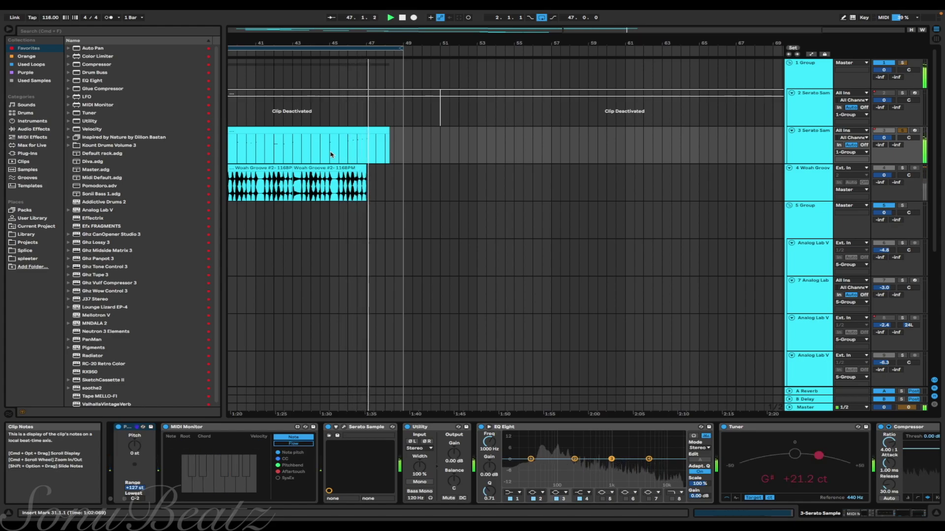
pyautogui.hscroll(-5, 320, 143)
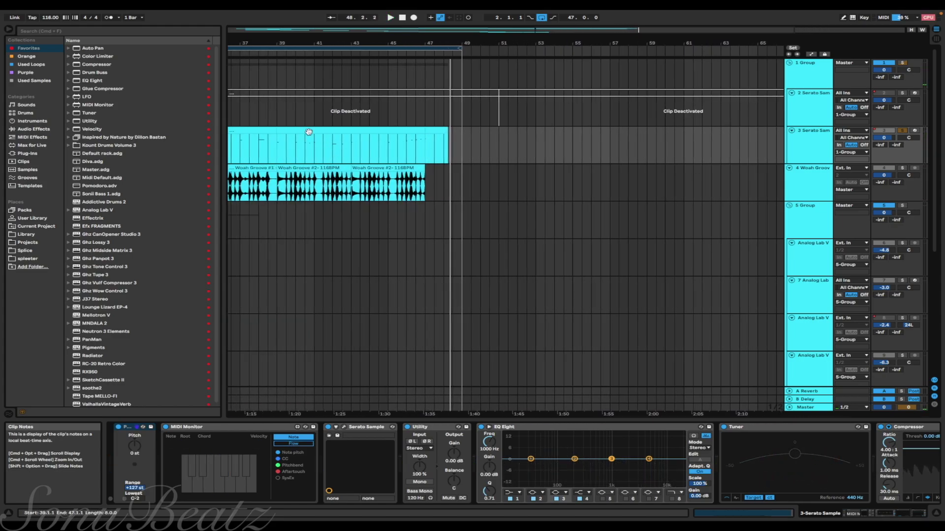
pyautogui.hscroll(-10, 443, 148)
pyautogui.click(495, 129)
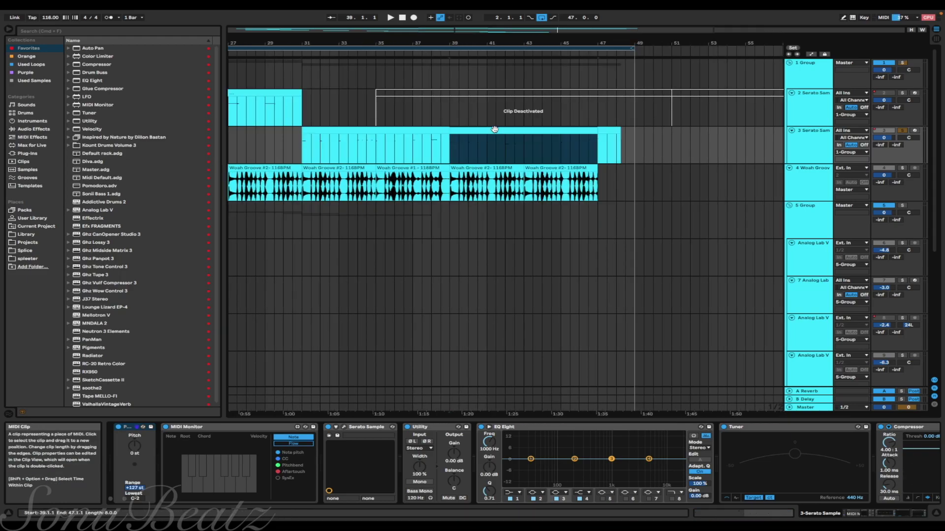
# Solo track 5 Group, look over its staggered instrument clips, and play from bar 3 to hear the track 7 Analog Lab clip
pyautogui.hscroll(-20, 618, 138)
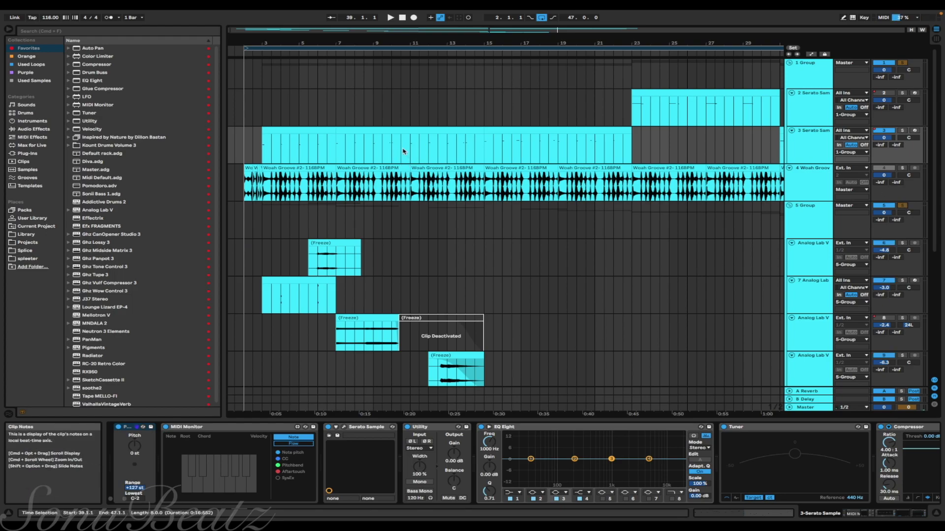
pyautogui.scroll(-5, 293, 301)
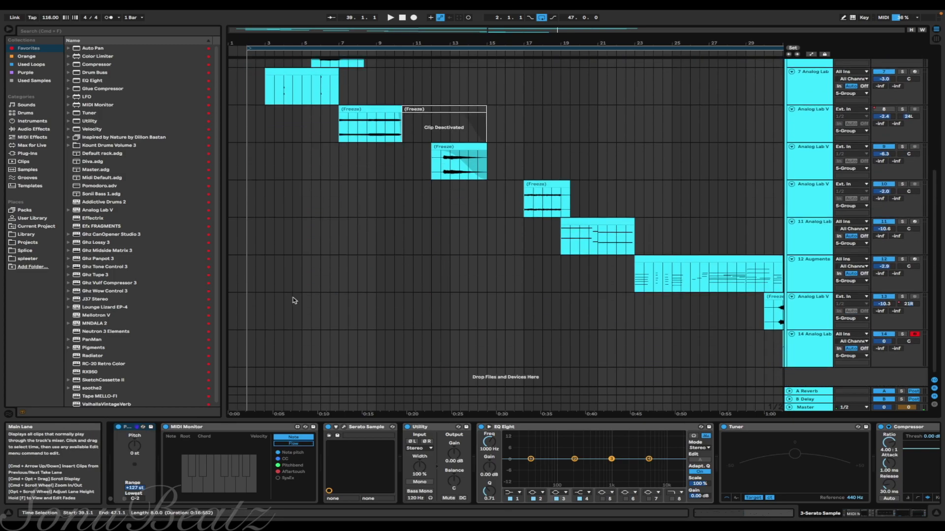
pyautogui.hscroll(15, 320, 286)
pyautogui.hscroll(-8, 372, 297)
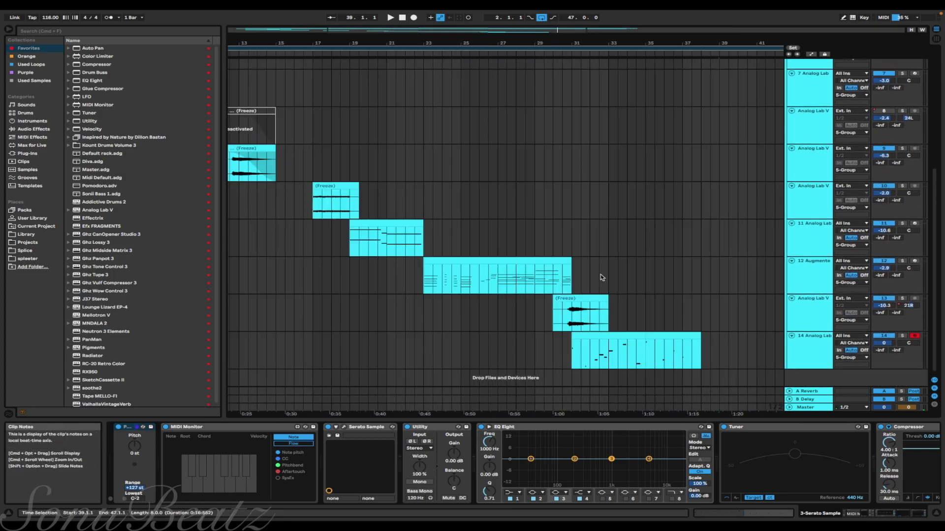
pyautogui.hscroll(2, 508, 256)
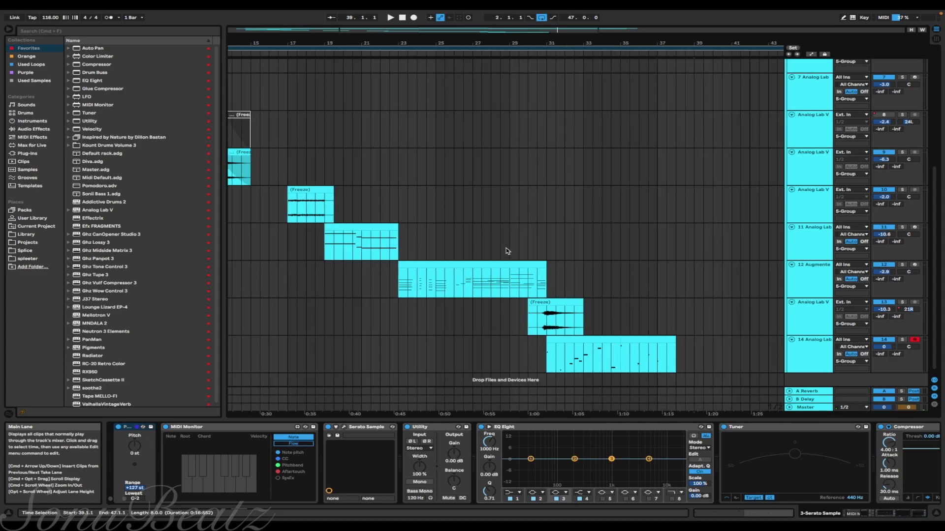
pyautogui.scroll(4, 441, 237)
pyautogui.hscroll(-7, 393, 229)
pyautogui.click(353, 223)
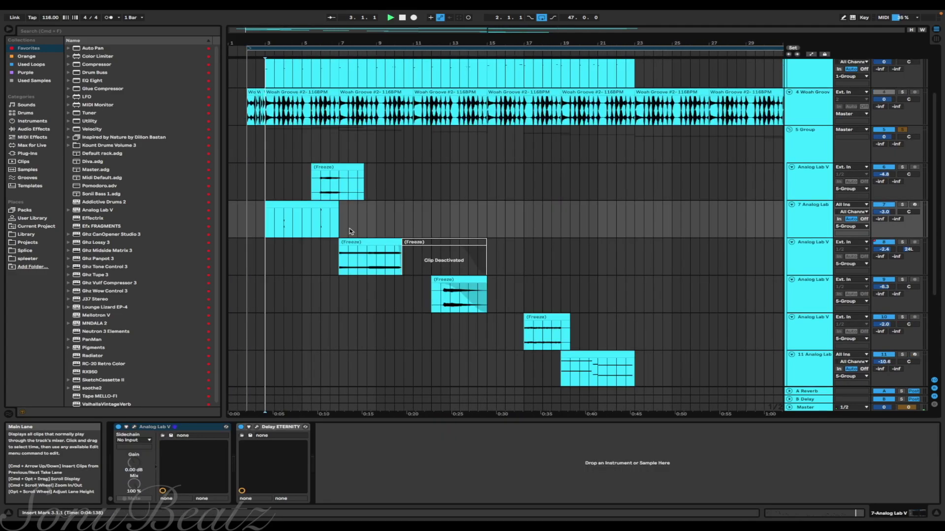
pyautogui.press('+')
pyautogui.press('+')
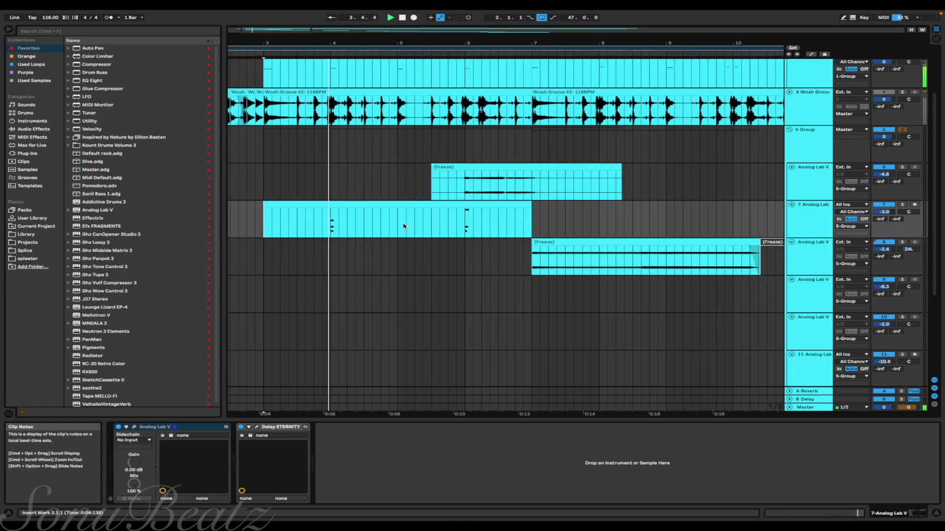
pyautogui.hscroll(2, 605, 220)
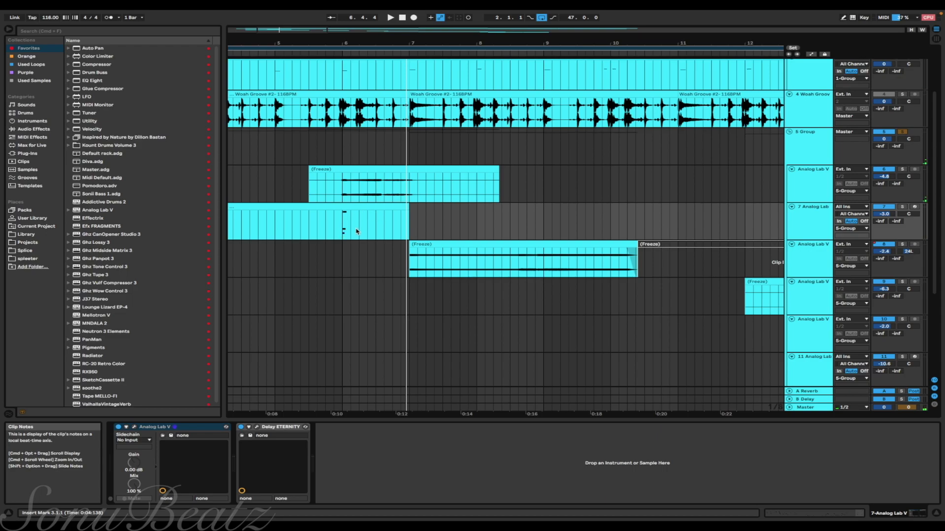
# Play the frozen Analog Lab V clip on track 8 from bar 7 and follow it into its deactivated section
pyautogui.click(408, 259)
pyautogui.hscroll(5, 407, 258)
pyautogui.scroll(-1, 407, 258)
pyautogui.hscroll(3, 374, 259)
pyautogui.scroll(-1, 370, 258)
pyautogui.hscroll(2, 370, 258)
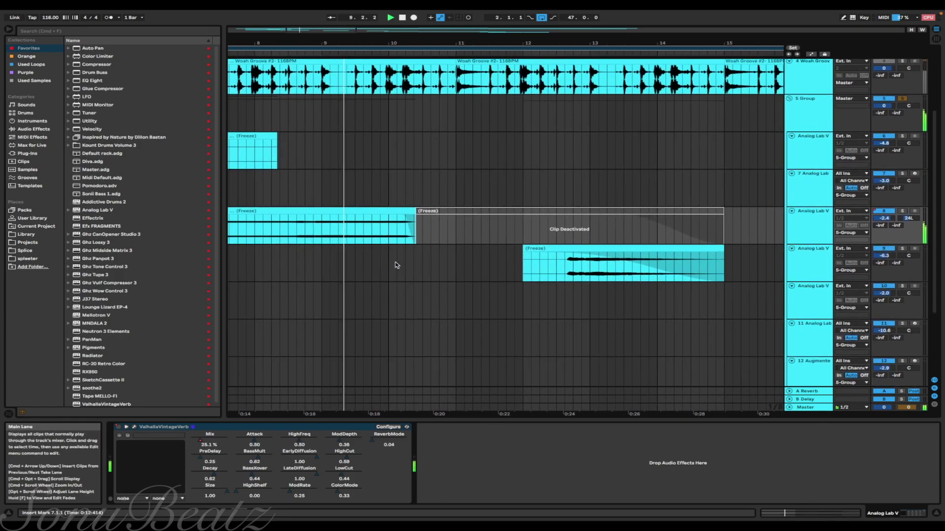
pyautogui.hscroll(-1, 395, 266)
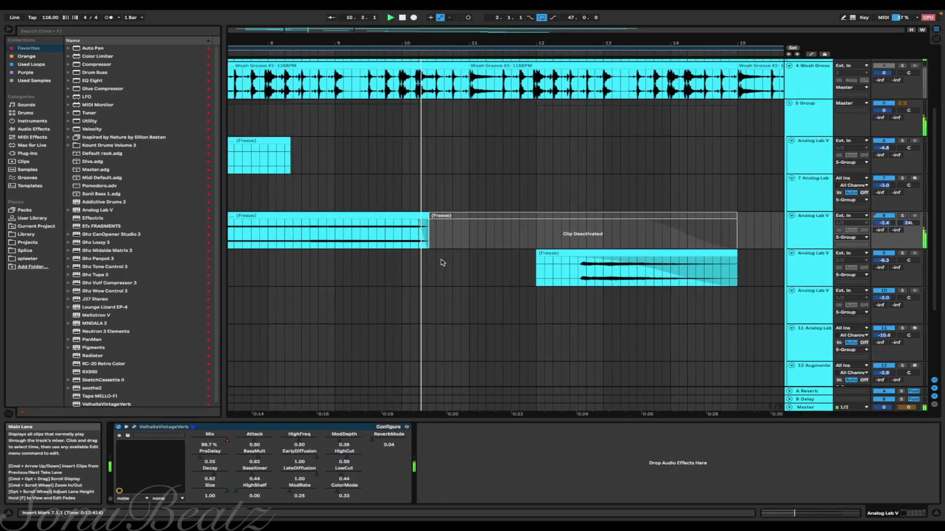
pyautogui.hscroll(2, 441, 261)
pyautogui.hscroll(5, 442, 262)
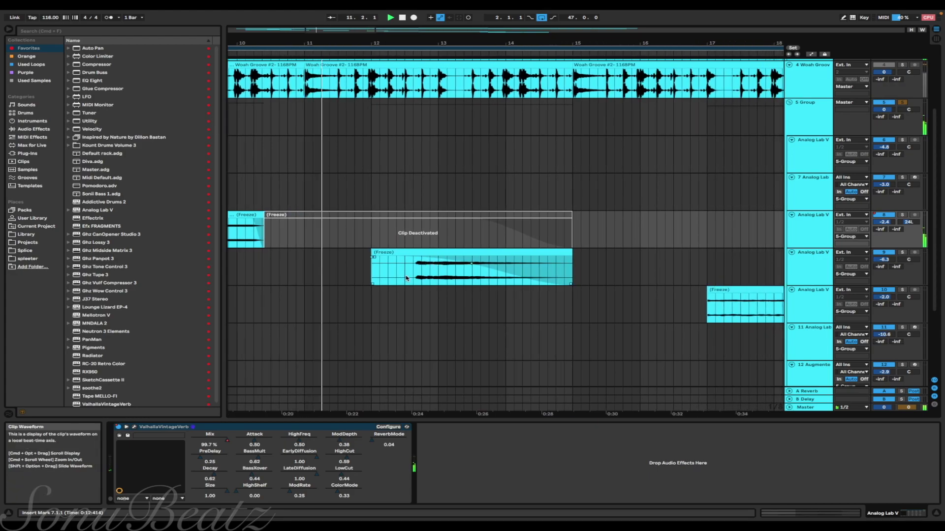
# Play the frozen, fading Analog Lab V clip on track 9 from position 12.3.1
pyautogui.click(406, 278)
pyautogui.hscroll(2, 407, 278)
pyautogui.hscroll(-4, 406, 278)
pyautogui.scroll(-2, 407, 278)
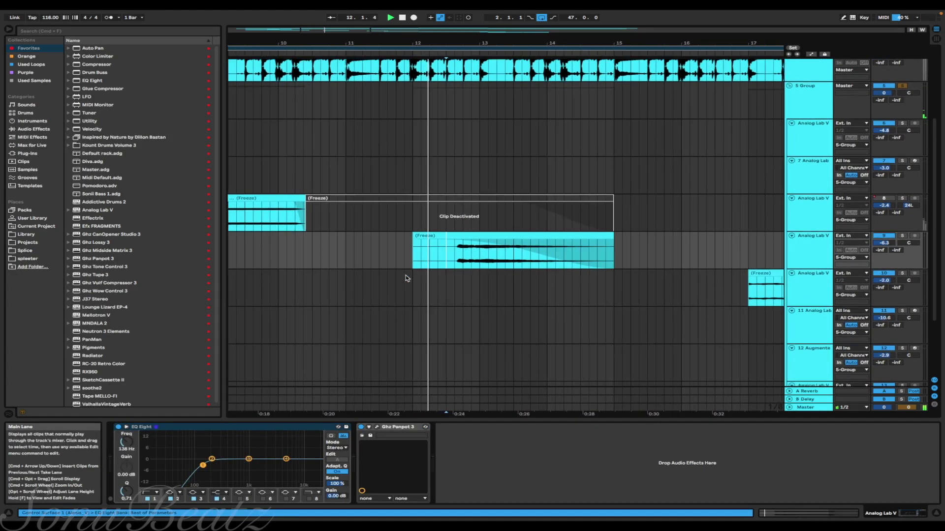
pyautogui.scroll(-1, 407, 278)
pyautogui.hscroll(5, 406, 279)
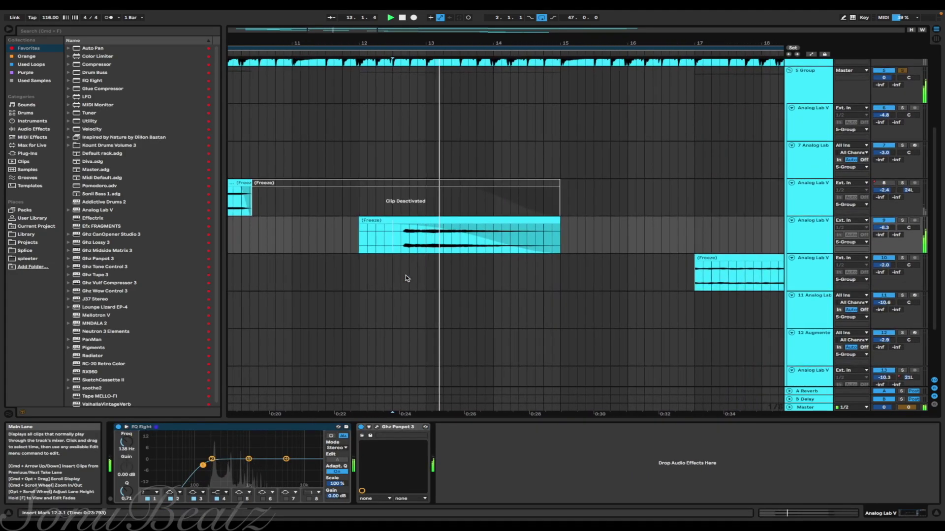
pyautogui.hscroll(-2, 407, 279)
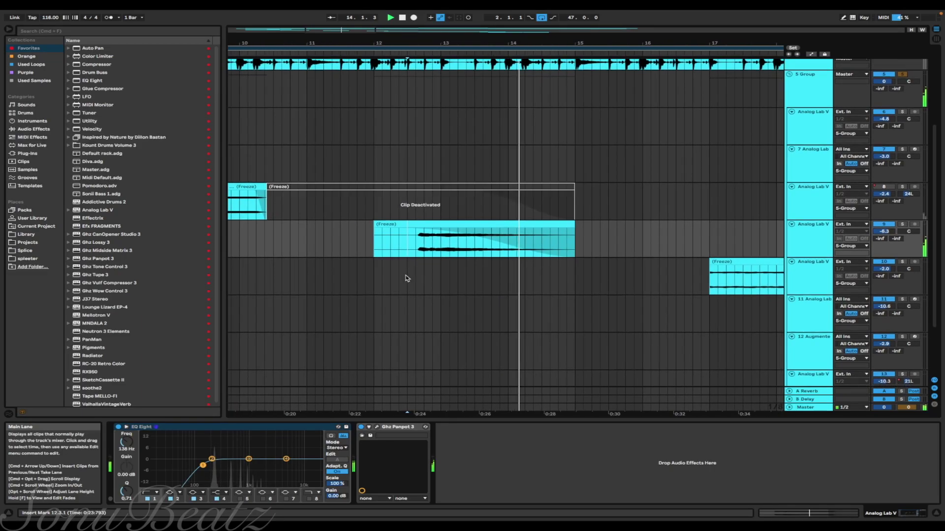
pyautogui.hscroll(-3, 406, 279)
# Stop playback, select the Analog Lab V track 8 to show its devices, and look over its active and deactivated clips
pyautogui.click(809, 208)
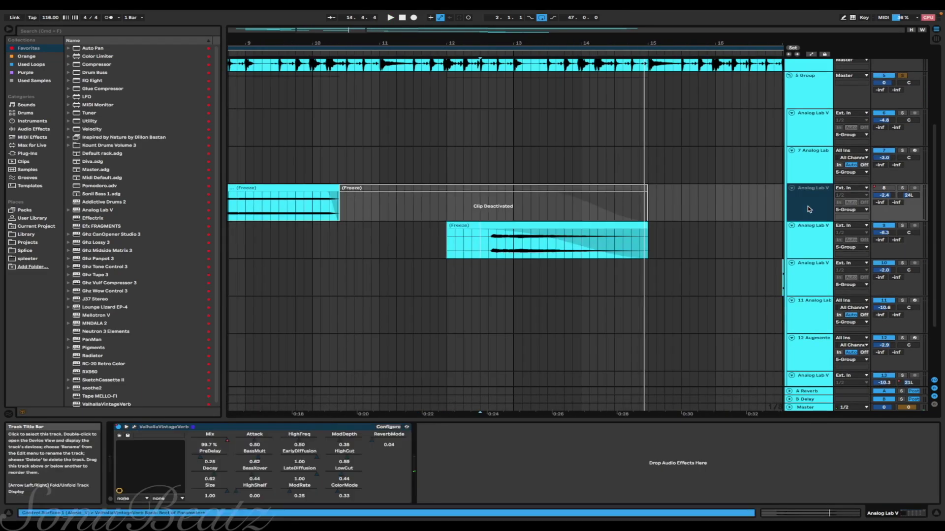
pyautogui.hscroll(-5, 370, 215)
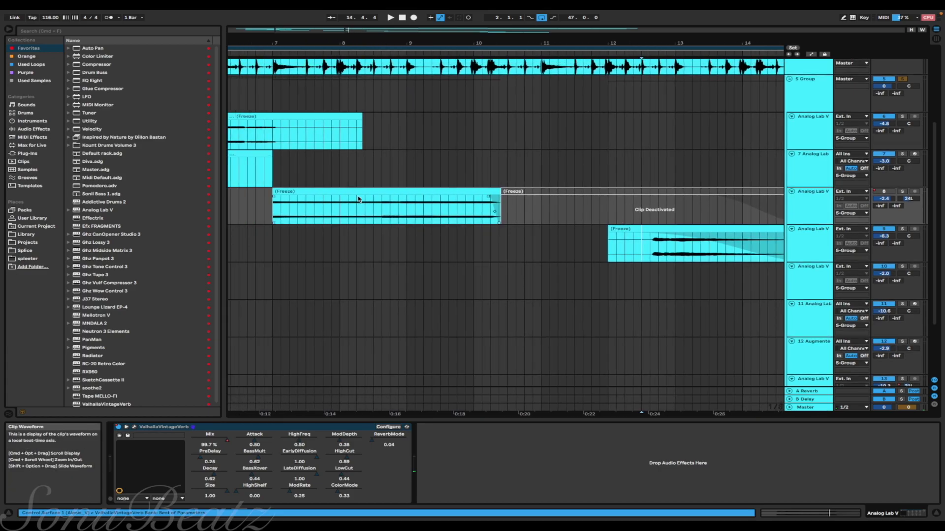
pyautogui.hscroll(2, 370, 215)
pyautogui.hscroll(-6, 370, 215)
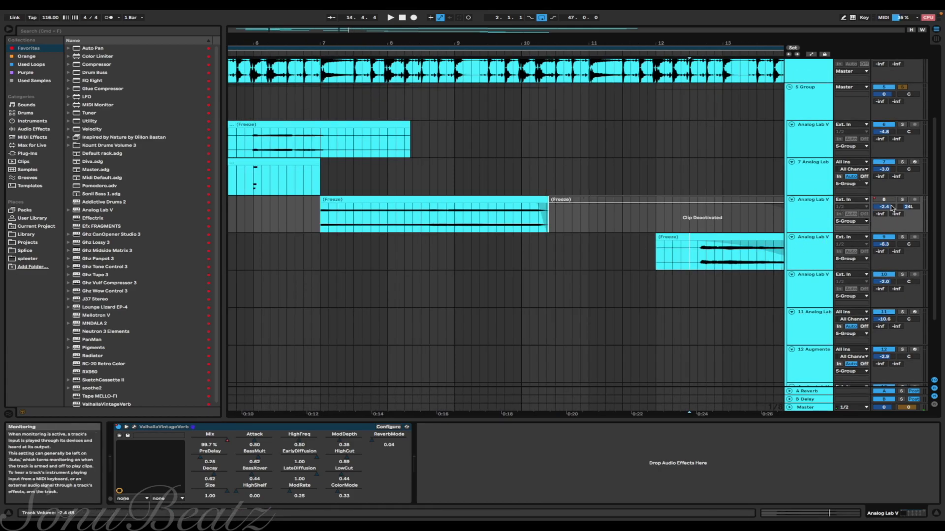
pyautogui.hscroll(6, 588, 295)
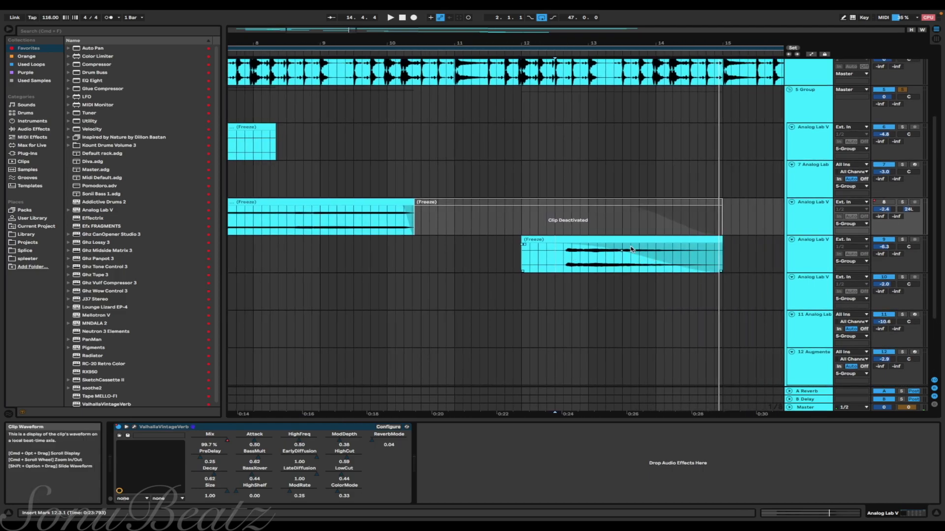
# Play the frozen, fading Analog Lab V clip on track 9 from position 12.3.3
pyautogui.click(588, 256)
pyautogui.click(563, 291)
pyautogui.press('space')
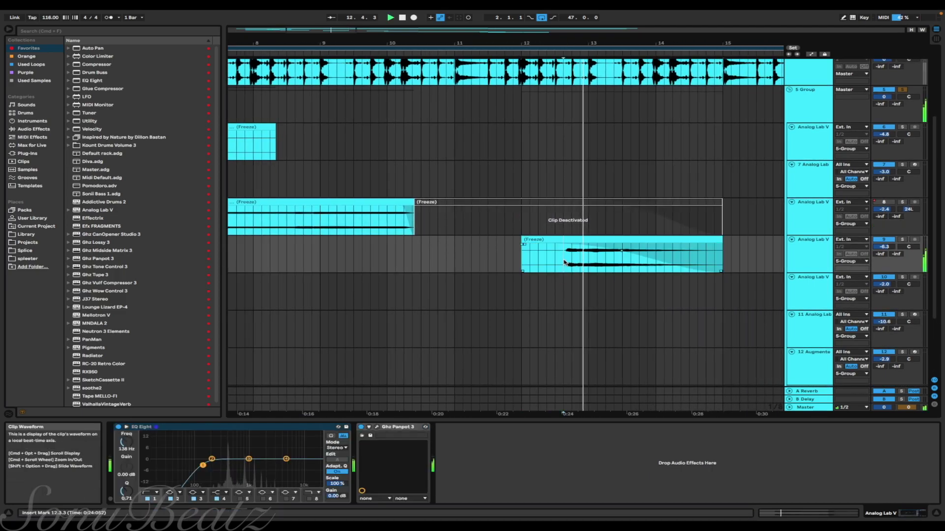
pyautogui.scroll(-1, 565, 266)
pyautogui.hscroll(5, 565, 262)
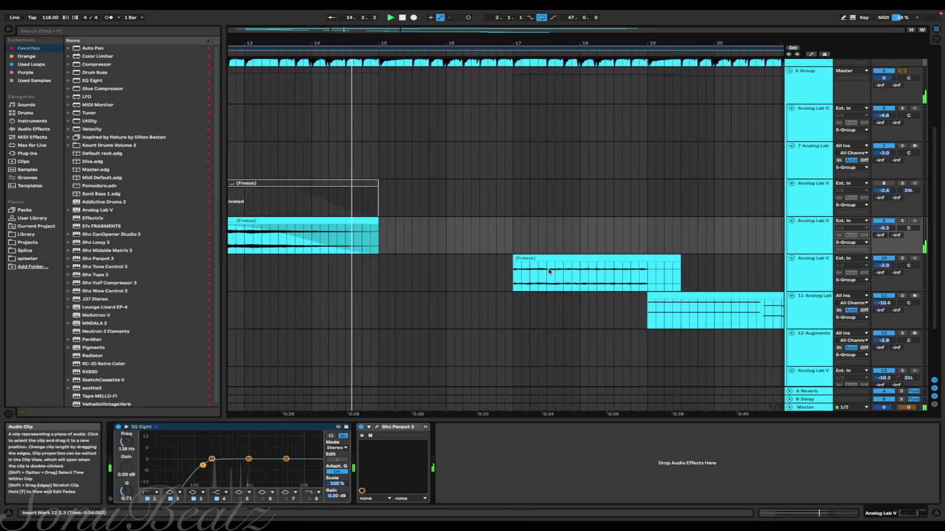
# Set the insert marker at bar 17 on track 10 and follow playback through its frozen Analog Lab V clip
pyautogui.click(508, 284)
pyautogui.scroll(-3, 510, 285)
pyautogui.scroll(2, 509, 284)
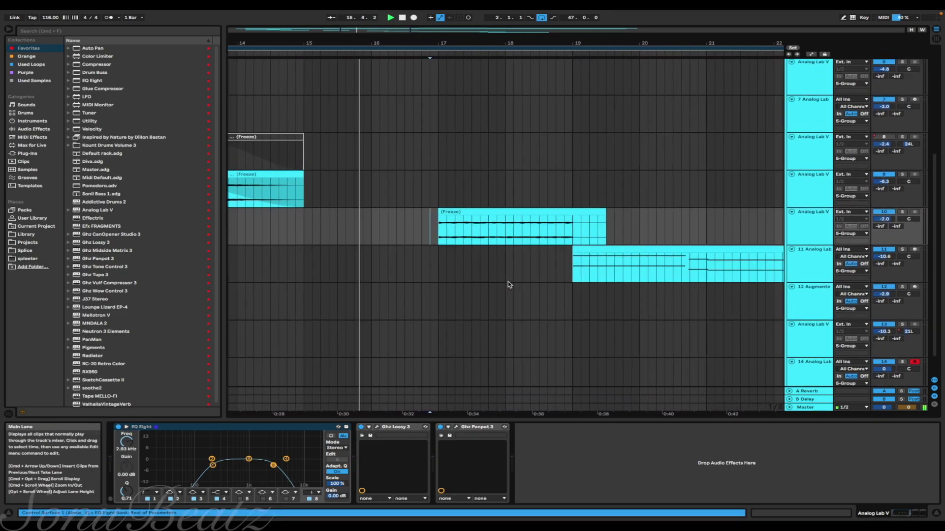
pyautogui.scroll(-1, 397, 254)
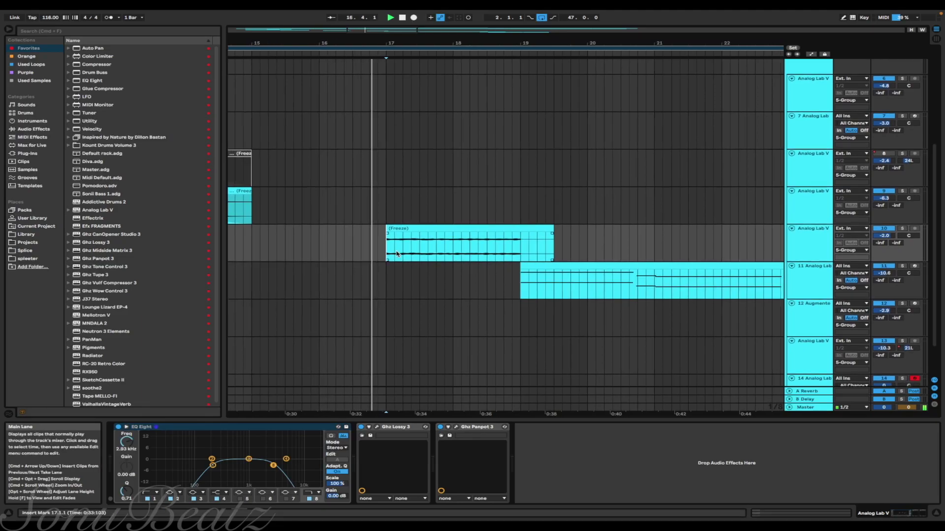
pyautogui.scroll(-1, 397, 254)
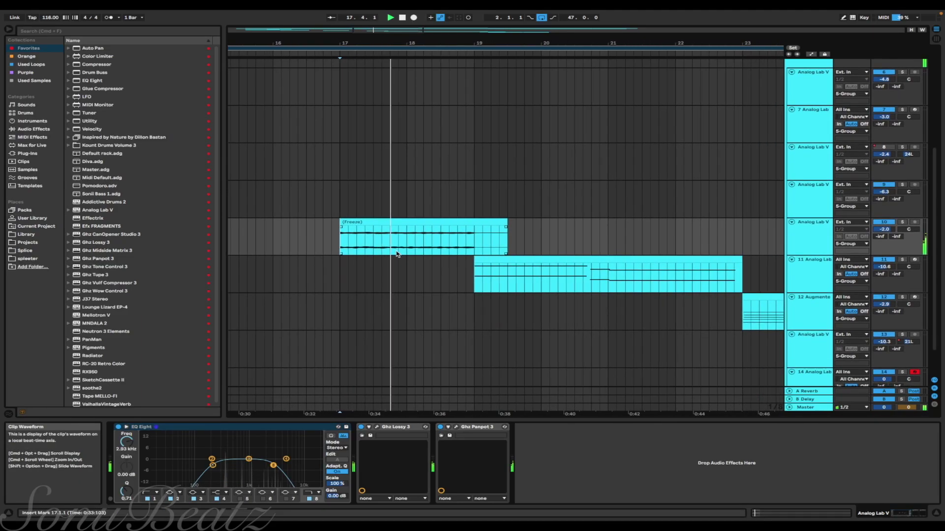
pyautogui.scroll(-1, 397, 254)
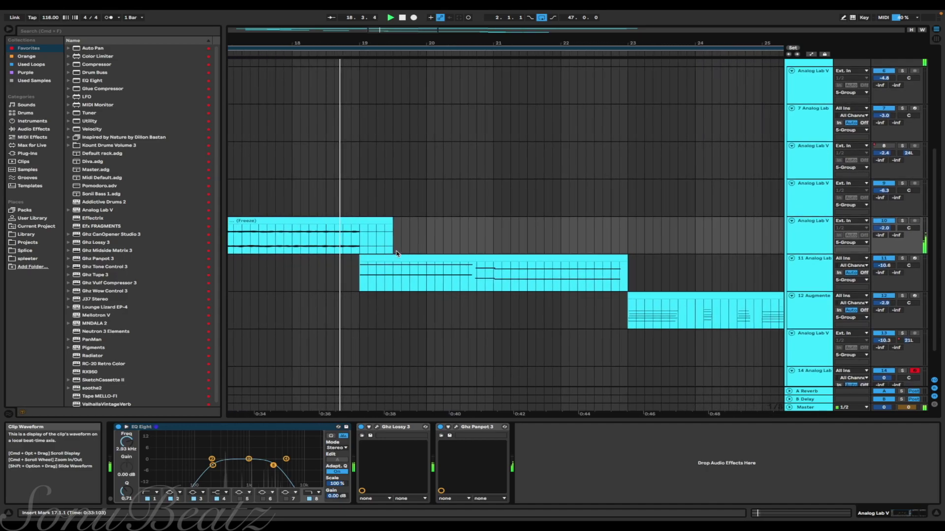
# Follow playback through the track 11 Analog Lab clip at bars 19 to 23, and stop before the track 12 clip begins
pyautogui.scroll(-1, 397, 254)
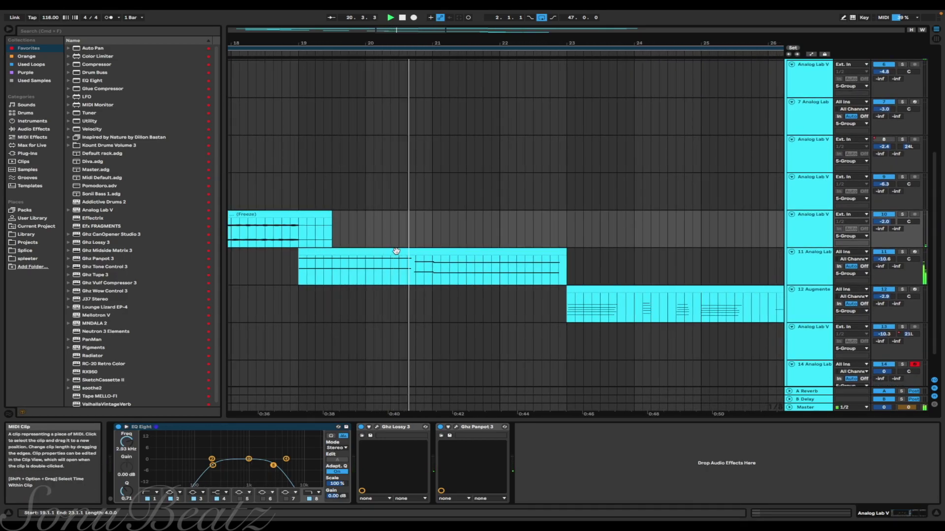
pyautogui.scroll(-2, 397, 252)
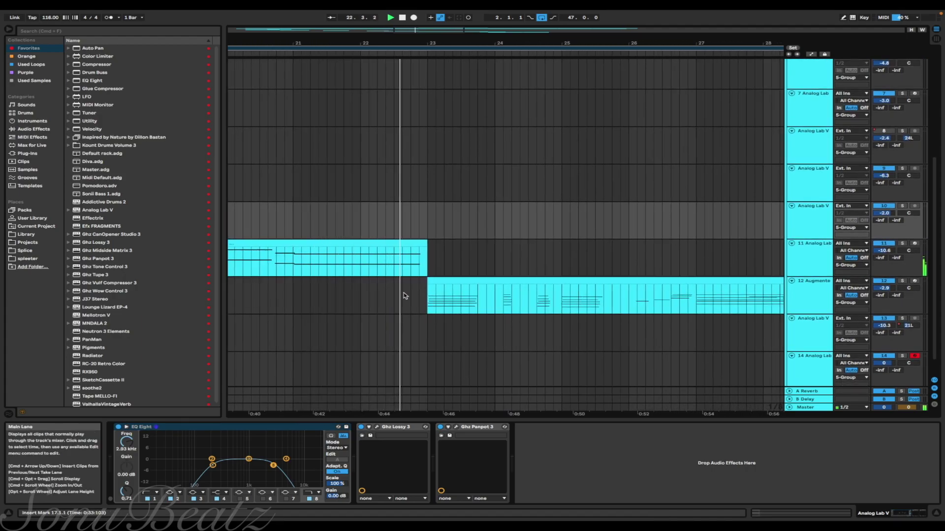
pyautogui.hscroll(5, 404, 296)
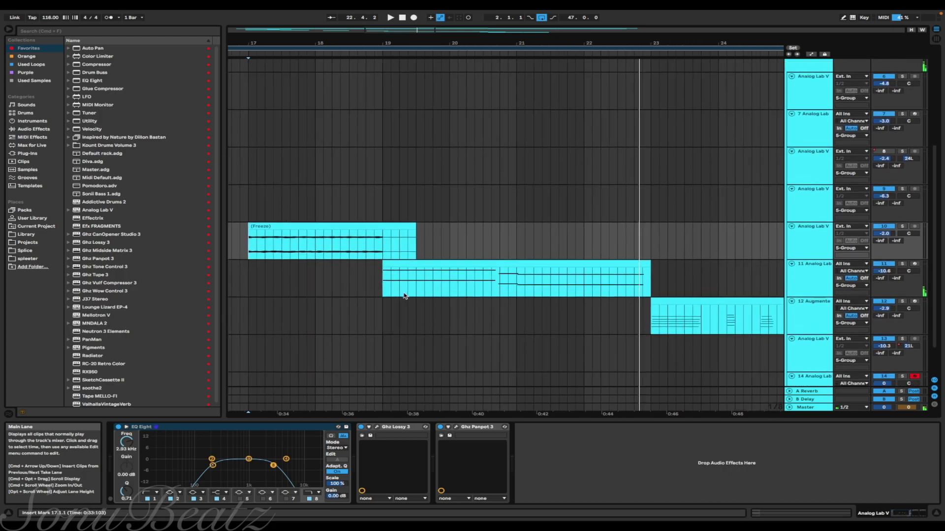
# Set the insert marker at bar 23 on track 12, look over its Augmented Grand Piano clip, and start playback there
pyautogui.click(351, 315)
pyautogui.hscroll(3, 492, 305)
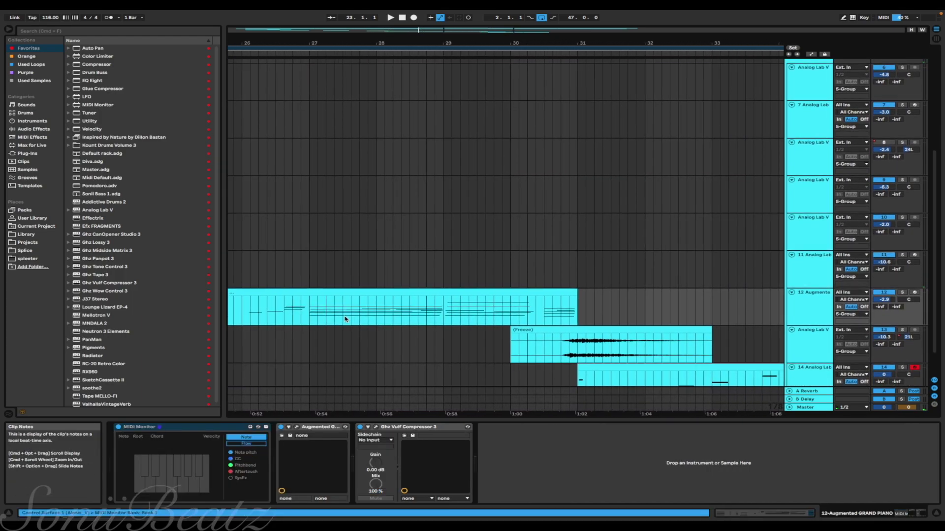
pyautogui.hscroll(6, 586, 323)
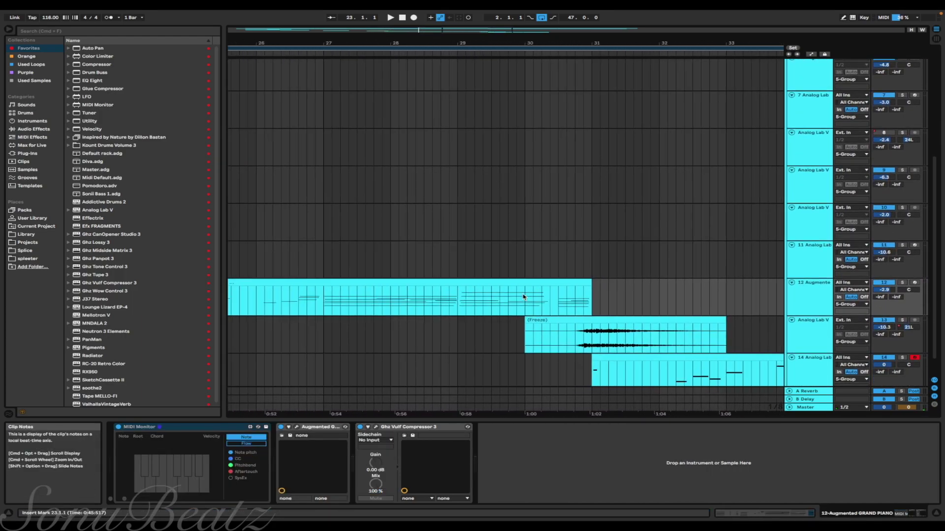
pyautogui.hscroll(-6, 374, 308)
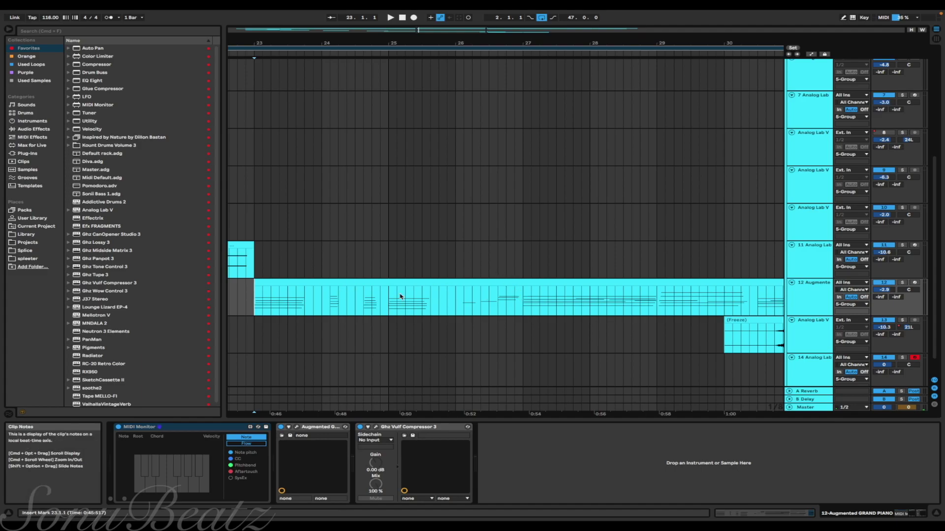
pyautogui.hscroll(4, 379, 301)
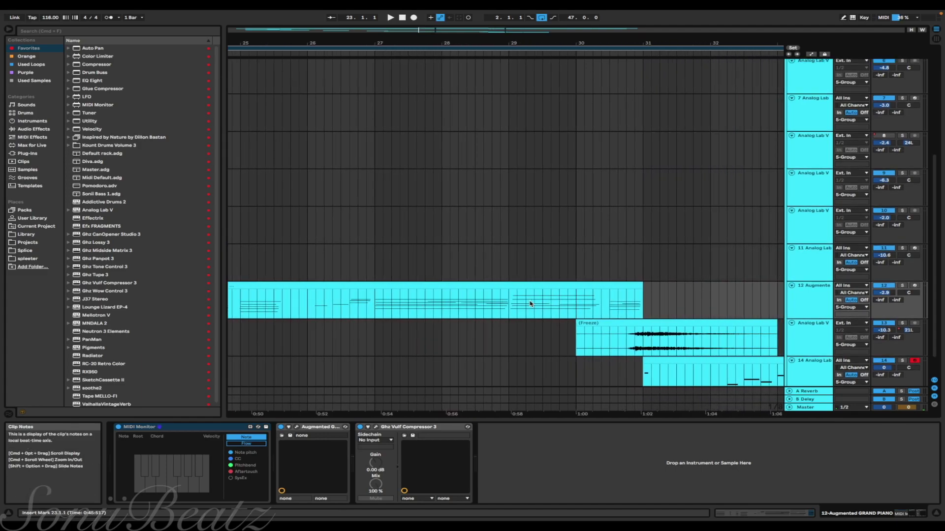
pyautogui.hscroll(-4, 380, 310)
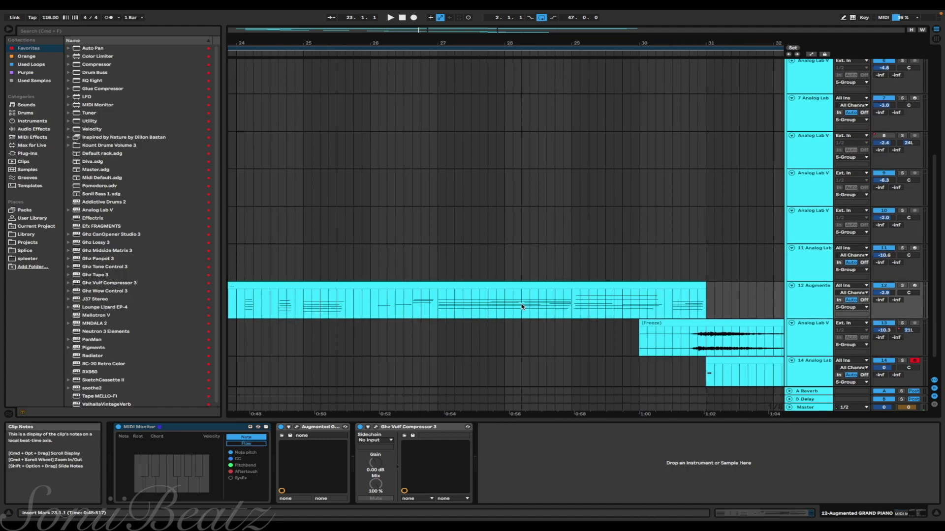
pyautogui.hscroll(-2, 344, 300)
pyautogui.press('space')
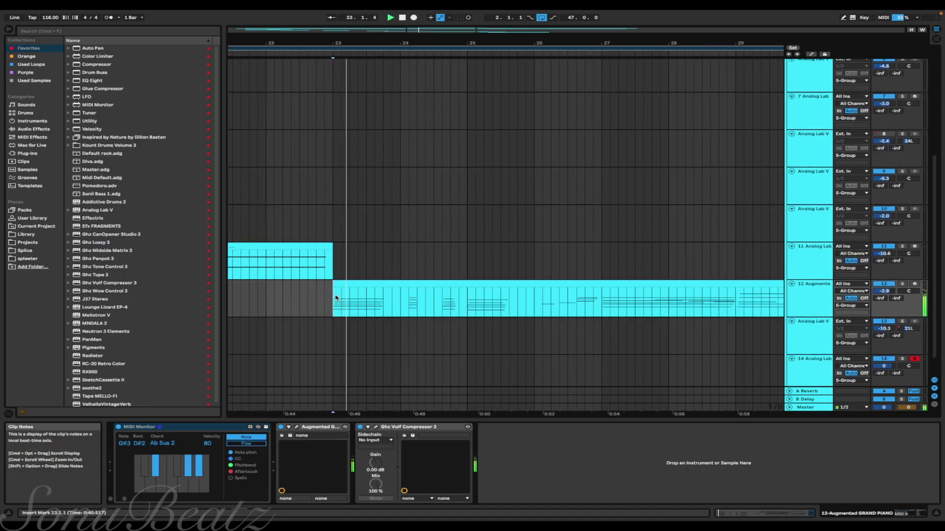
# Follow playback of the track 12 Augmented Grand Piano clip through to its end at bar 31
pyautogui.hscroll(4, 336, 298)
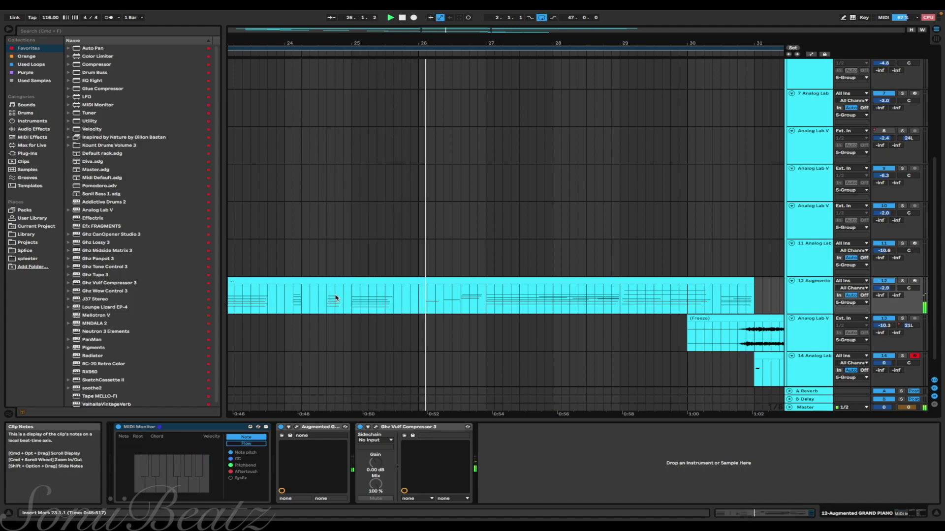
pyautogui.hscroll(3, 336, 298)
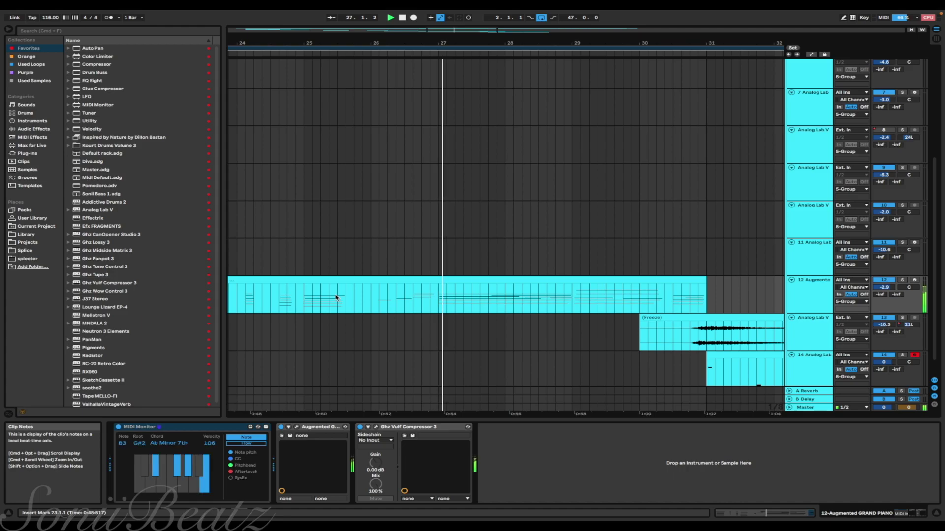
pyautogui.hscroll(2, 336, 298)
pyautogui.hscroll(5, 336, 298)
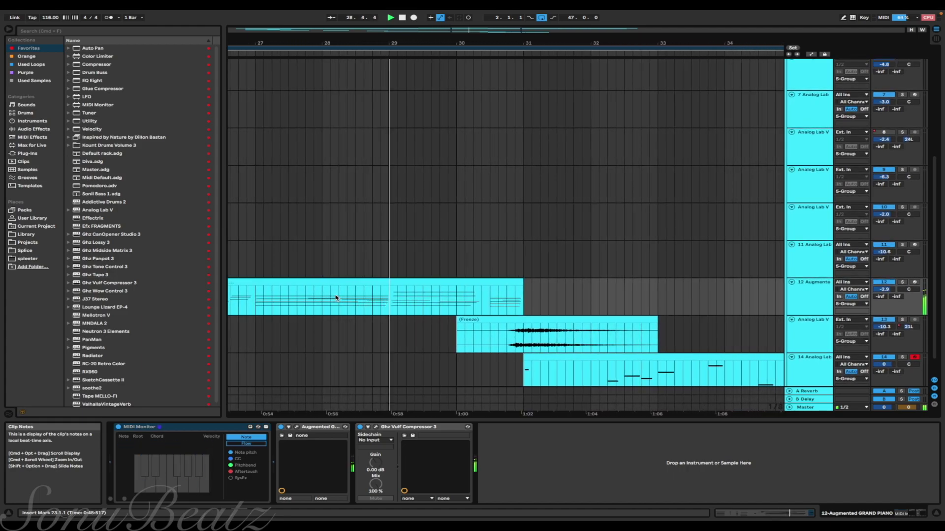
pyautogui.hscroll(10, 336, 298)
pyautogui.hscroll(1, 336, 298)
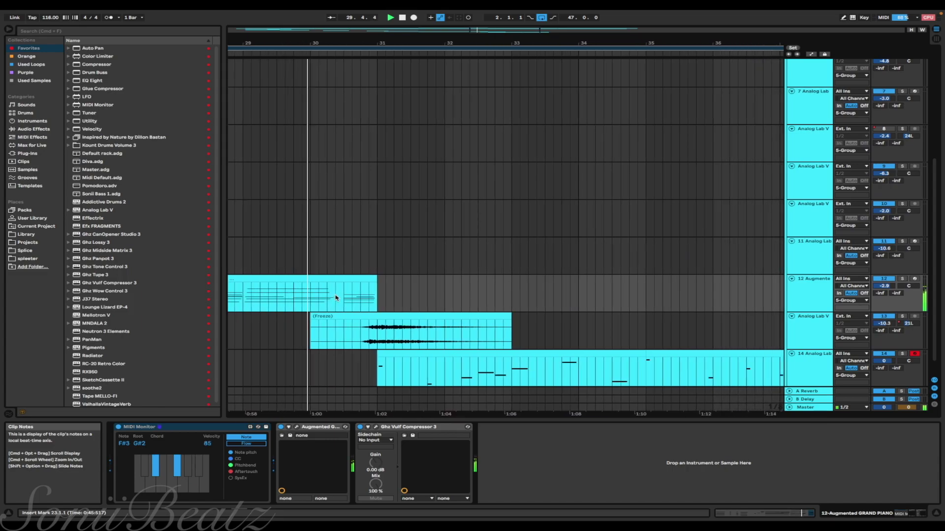
pyautogui.hscroll(10, 336, 297)
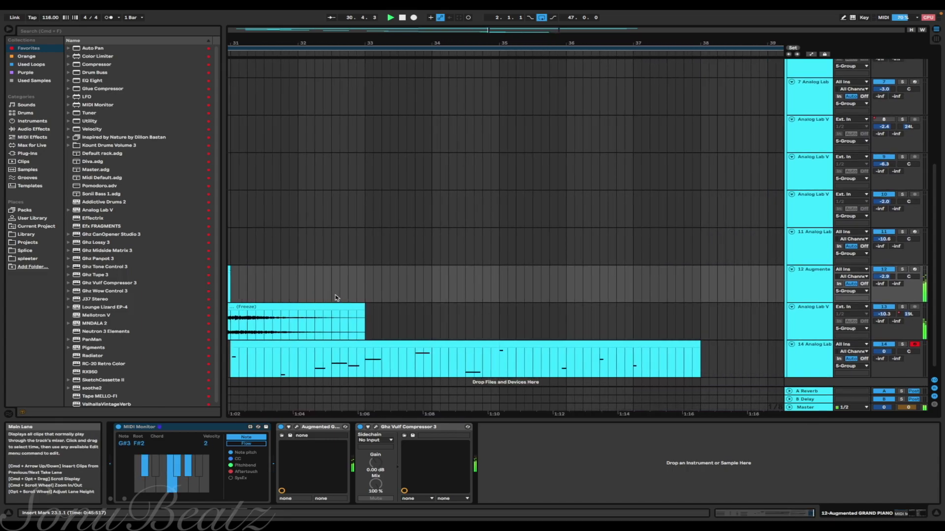
# Follow playback through the frozen Analog Lab V clip on track 13 and into the track 14 clip
pyautogui.scroll(-2, 335, 295)
pyautogui.hscroll(-5, 335, 295)
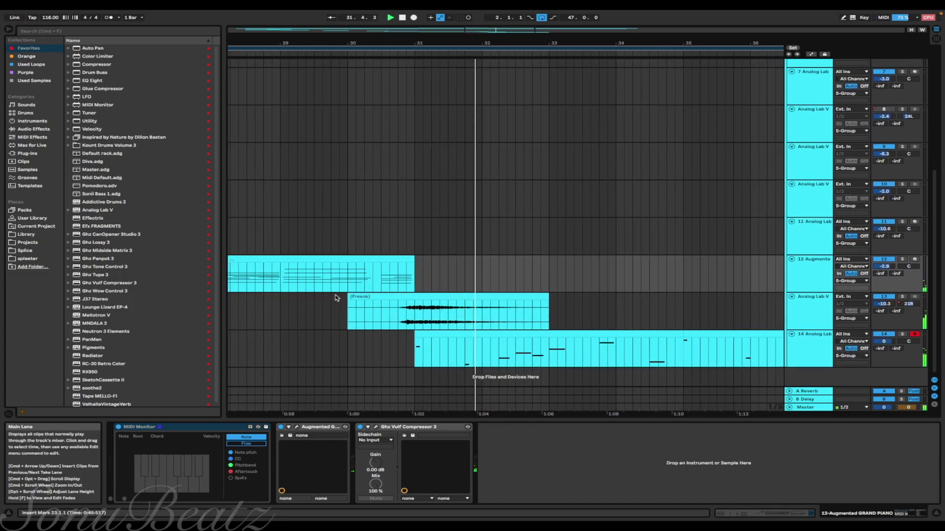
pyautogui.hscroll(3, 335, 296)
pyautogui.hscroll(1, 335, 295)
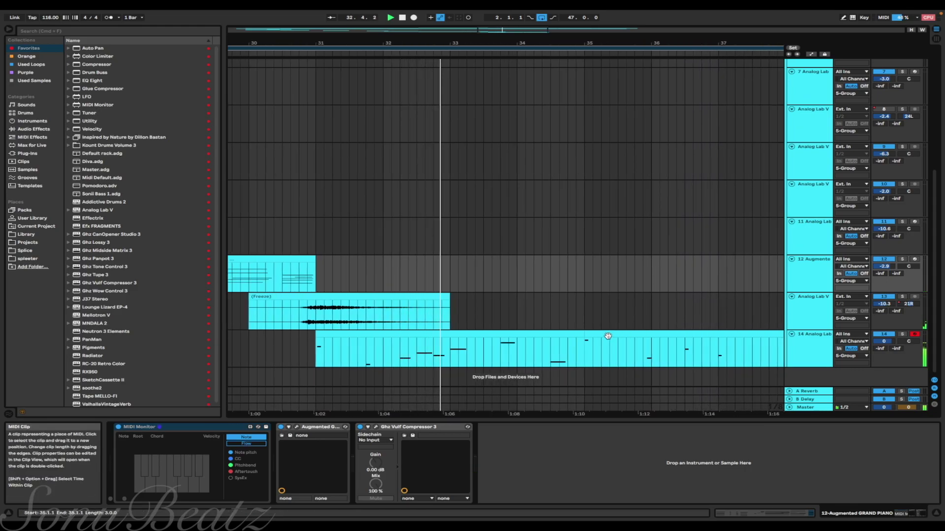
# Select track 14 to show its device chain, listen to its Analog Lab clip, and stop playback after bar 36
pyautogui.click(902, 334)
pyautogui.click(902, 335)
pyautogui.click(688, 361)
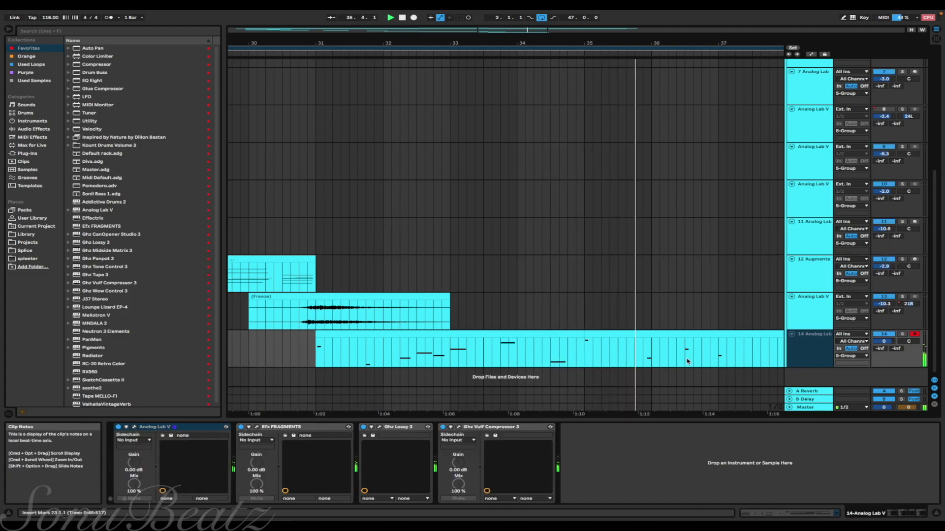
pyautogui.hscroll(3, 687, 362)
pyautogui.hscroll(-5, 654, 350)
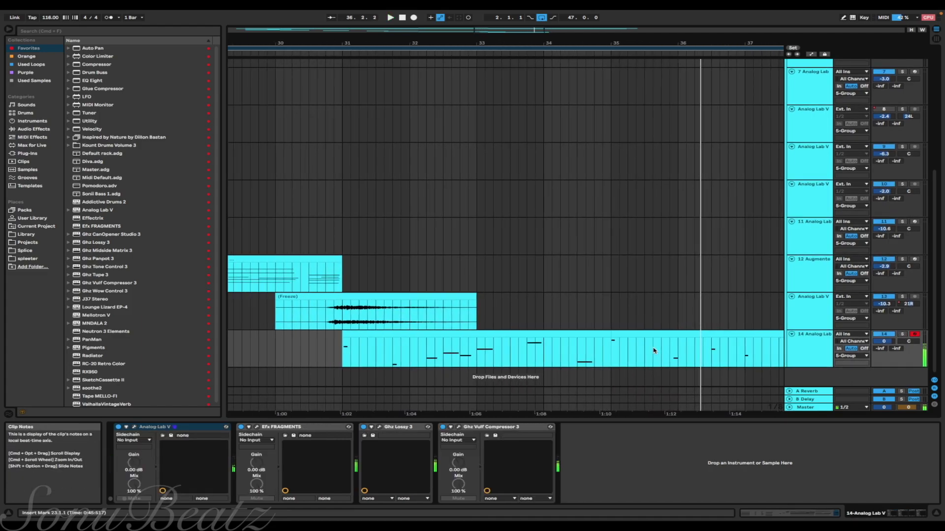
# Select bars 31 to 35 of the track 14 clip, and set the insert marker on the frozen track 13 clip after bar 30
pyautogui.hscroll(4, 706, 350)
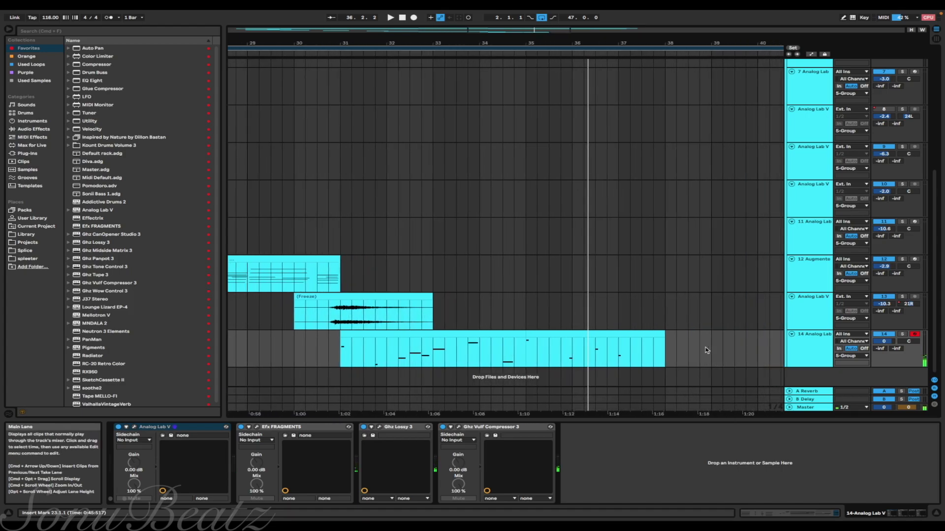
pyautogui.moveTo(337, 351); pyautogui.dragTo(521, 350)
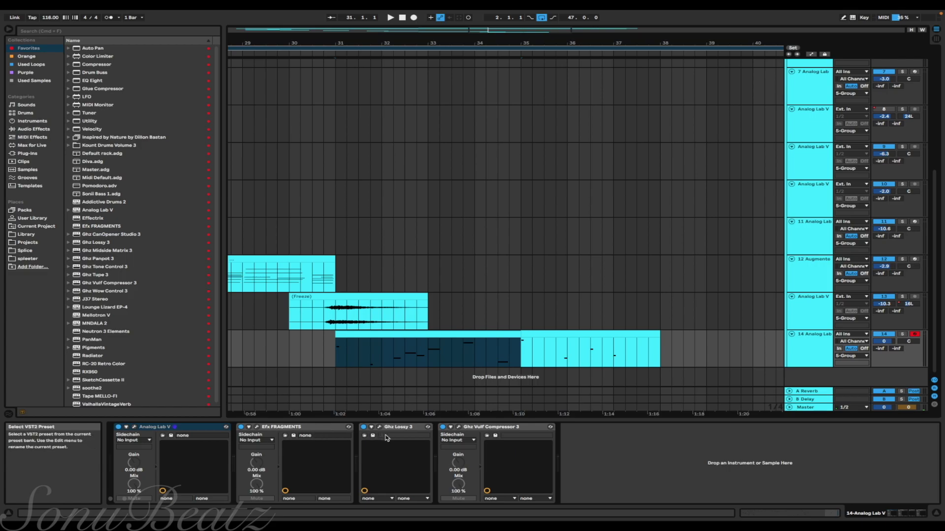
pyautogui.click(322, 314)
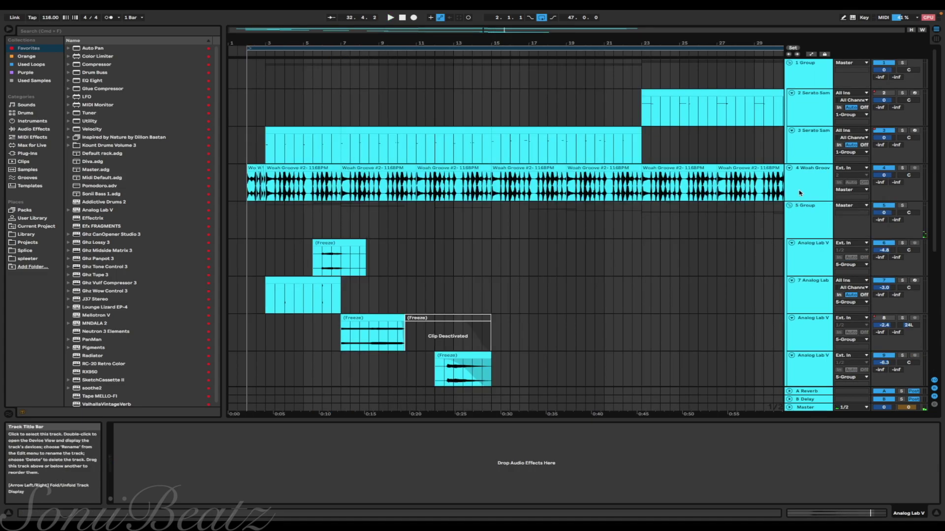
# Select and solo track 4, the Woah Groove drum loop track
pyautogui.click(802, 190)
pyautogui.click(902, 170)
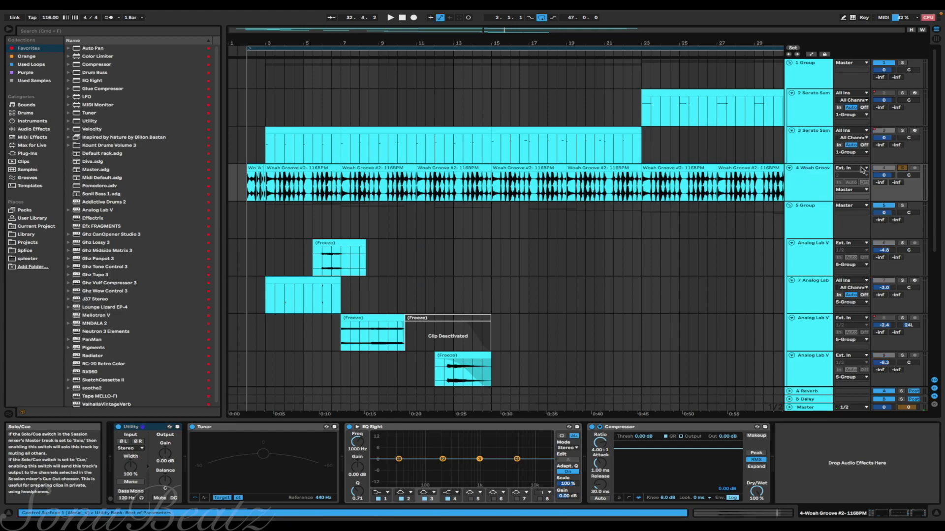
pyautogui.scroll(8, 382, 176)
pyautogui.scroll(-8, 383, 176)
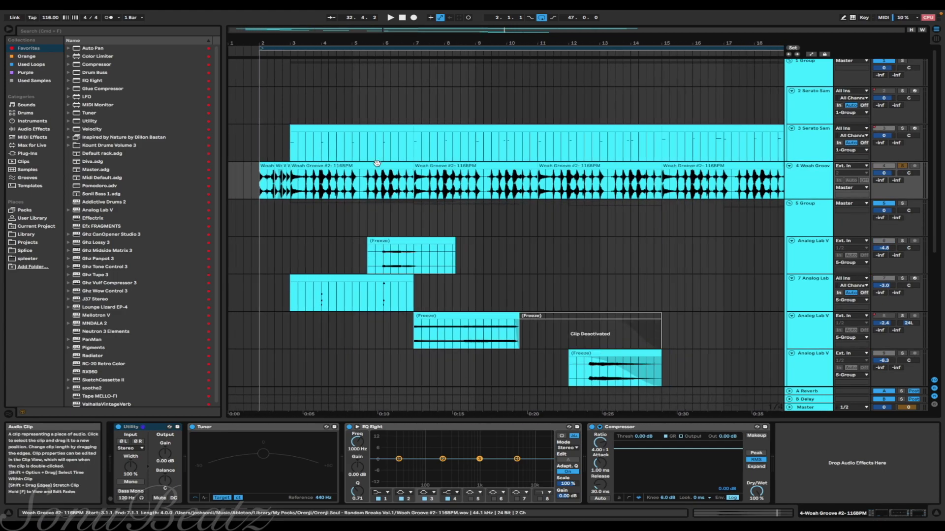
# Select bars 3 to 7 of the Woah Groove #2 clip on track 4, play them soloed, and stop playback
pyautogui.moveTo(289, 183); pyautogui.dragTo(379, 183)
pyautogui.scroll(8, 334, 181)
pyautogui.press('space')
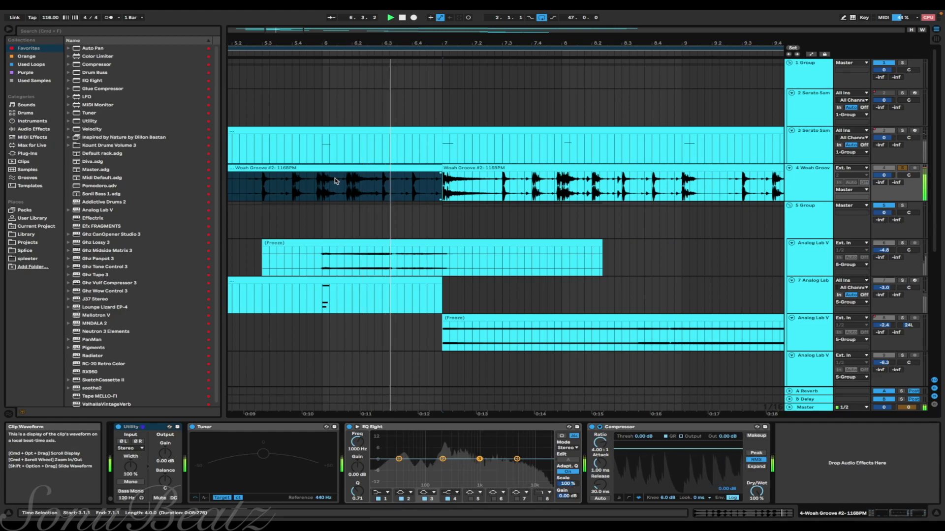
pyautogui.press('space')
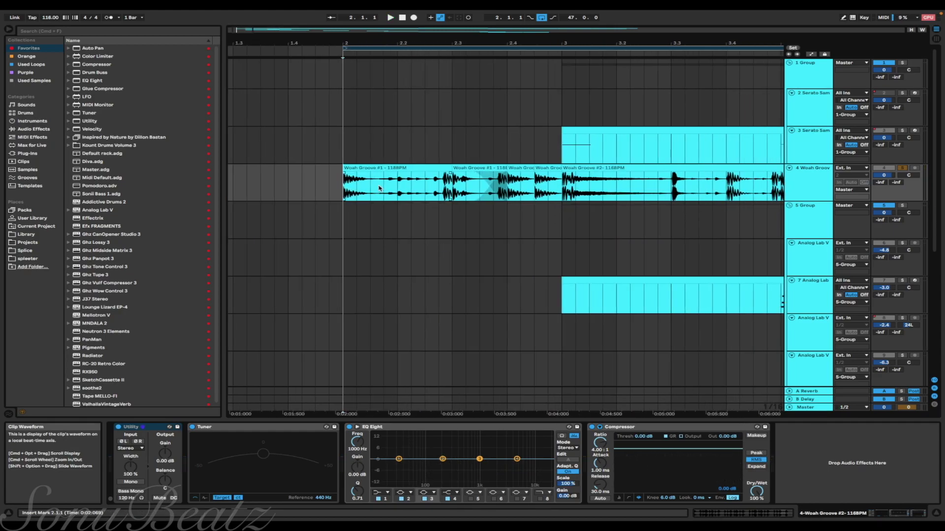
# Play the soloed Woah Groove #1 intro from bar 2, stop playback, and review the track 4 drum loop clips through to their end
pyautogui.press('space')
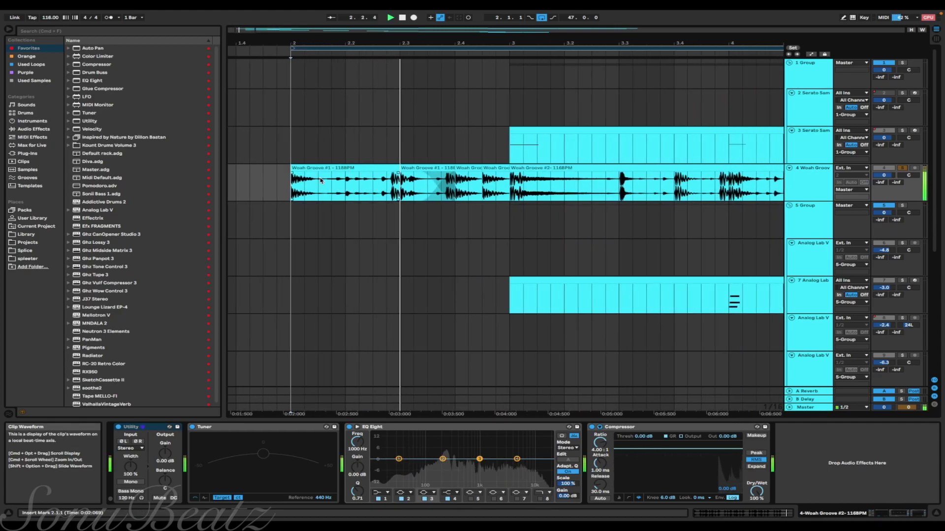
pyautogui.hscroll(10, 321, 181)
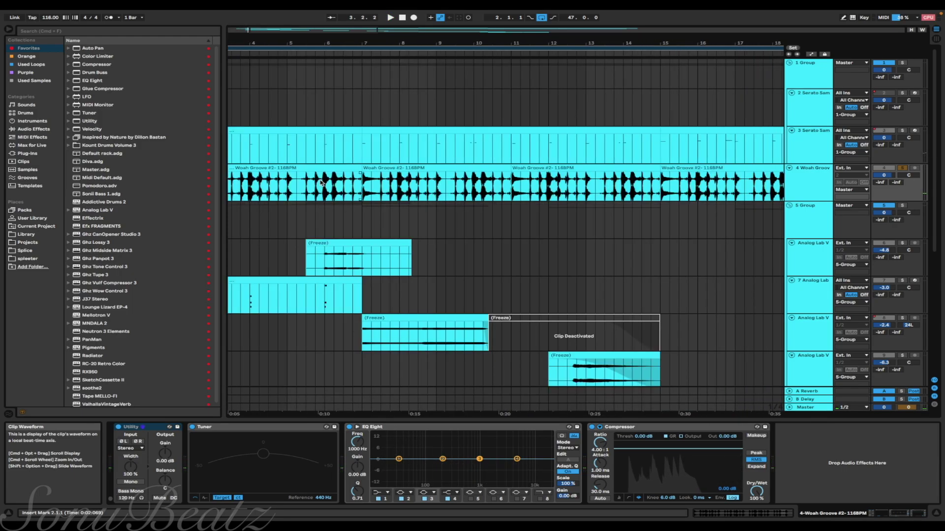
pyautogui.hscroll(12, 321, 181)
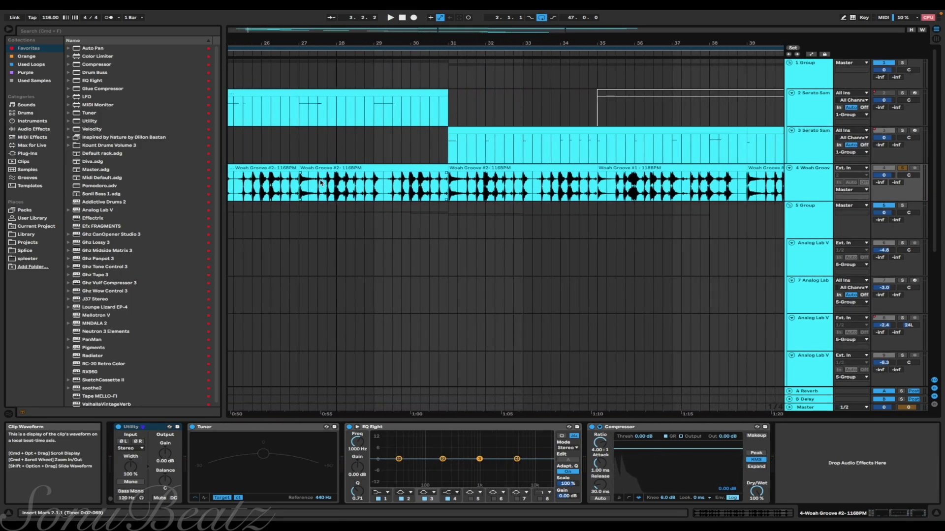
pyautogui.hscroll(2, 321, 183)
pyautogui.hscroll(-4, 305, 185)
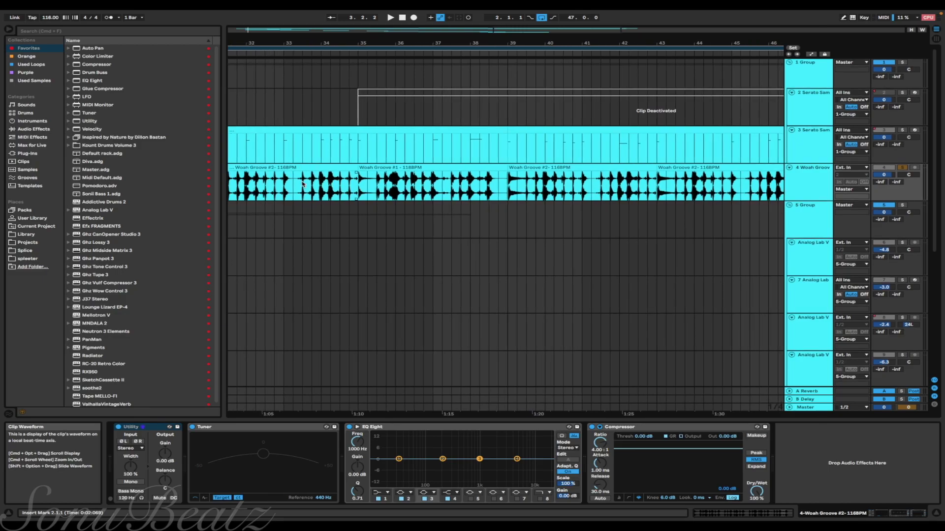
pyautogui.hscroll(-5, 473, 160)
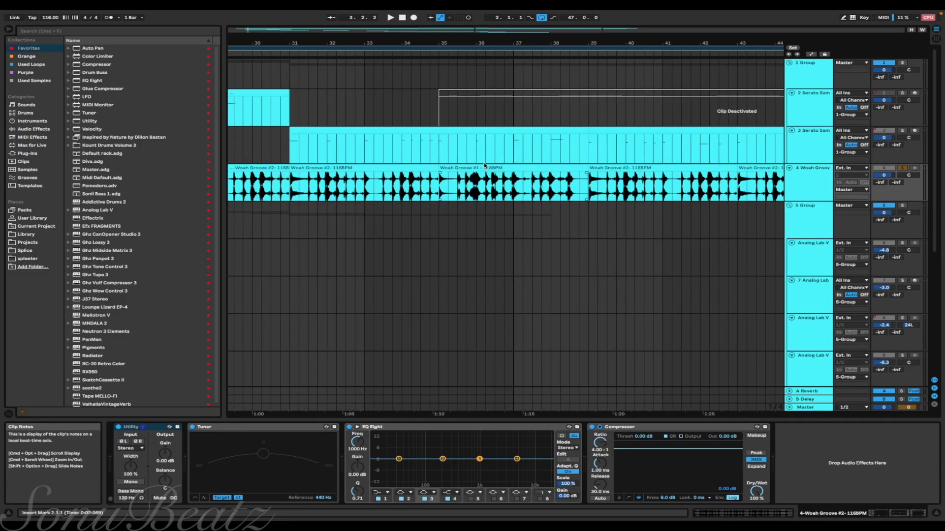
pyautogui.hscroll(10, 390, 177)
pyautogui.hscroll(-2, 393, 178)
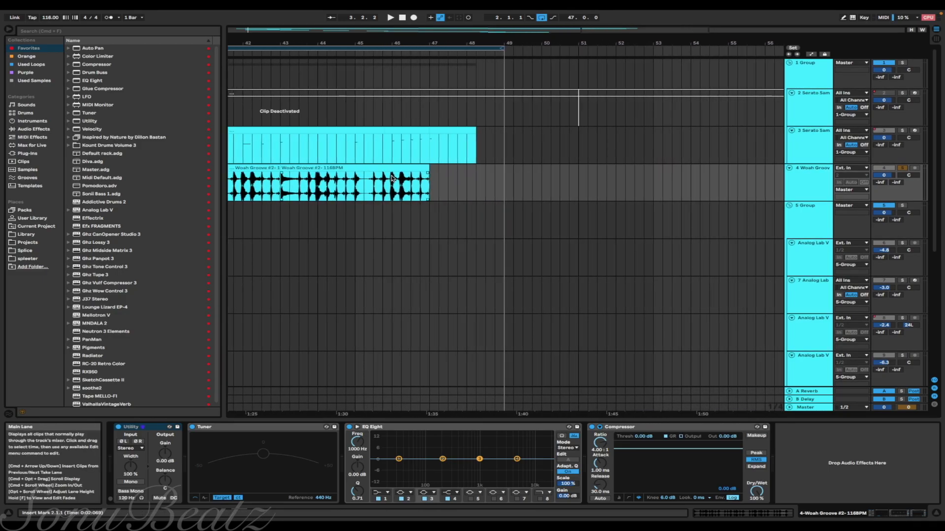
# Play the soloed drum loop on track 4 from bar 31 and stop playback in bar 39
pyautogui.hscroll(-12, 393, 178)
pyautogui.click(394, 185)
pyautogui.press('space')
pyautogui.hscroll(6, 394, 185)
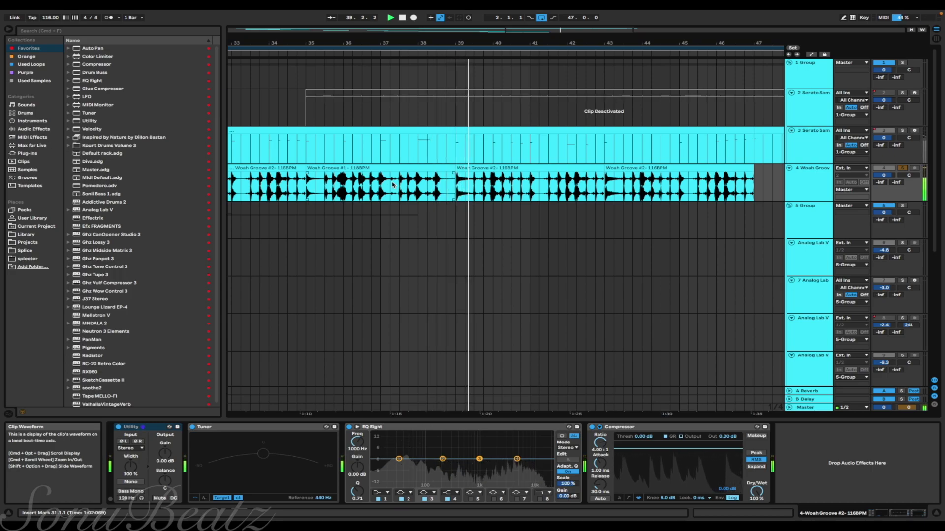
pyautogui.press('space')
# Review the Master track's device chain, inspect the Ghz Vulf Compressor 3 settings, and close the plug-in window
pyautogui.click(301, 428)
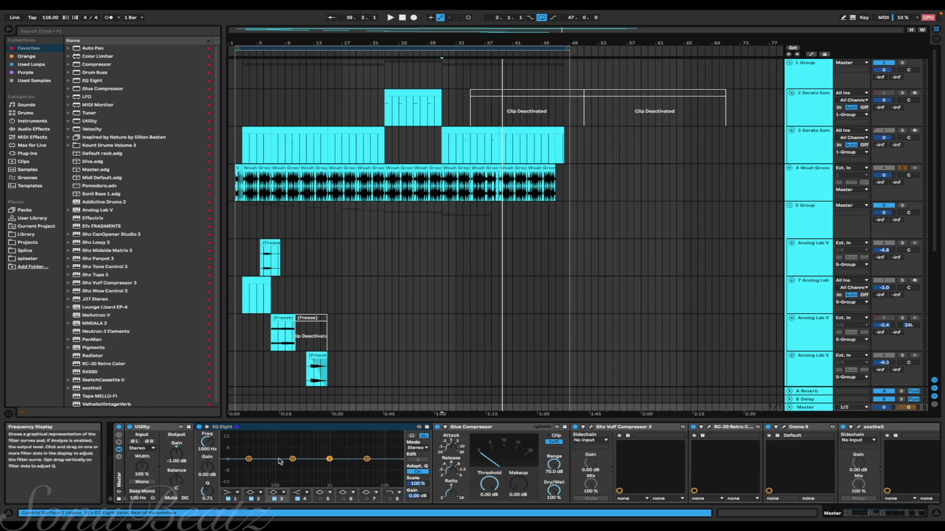
pyautogui.hscroll(4, 391, 443)
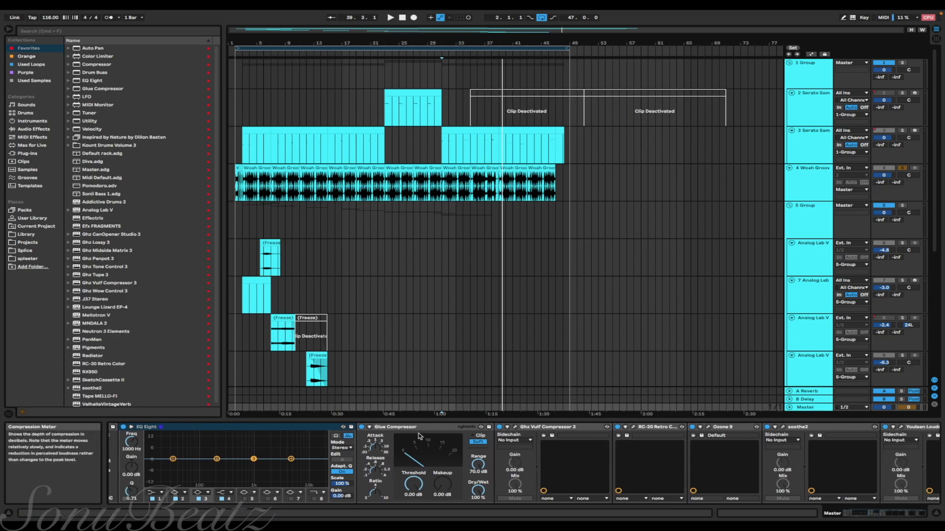
pyautogui.hscroll(6, 394, 432)
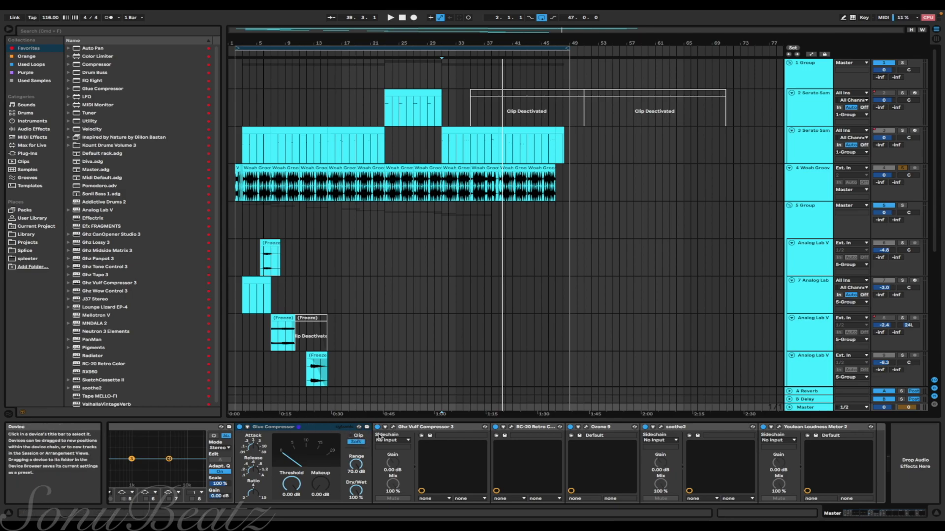
pyautogui.click(392, 427)
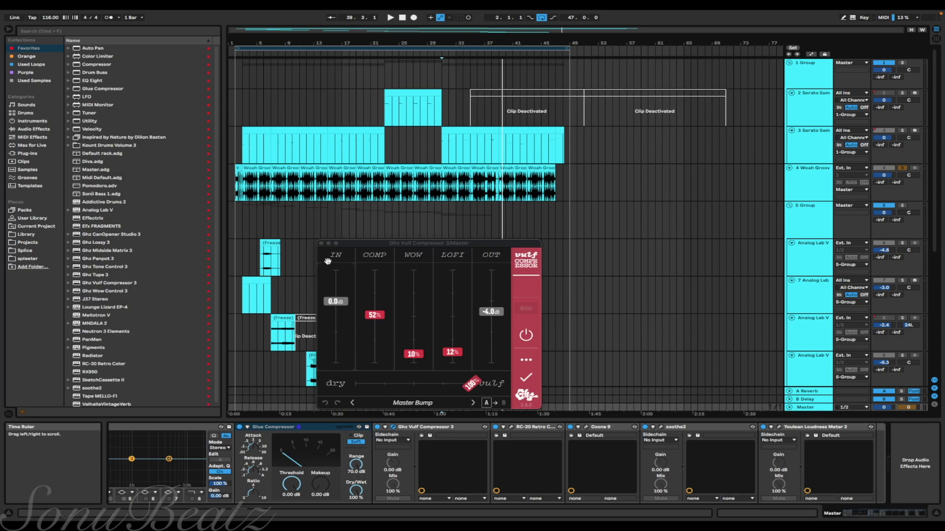
pyautogui.click(321, 243)
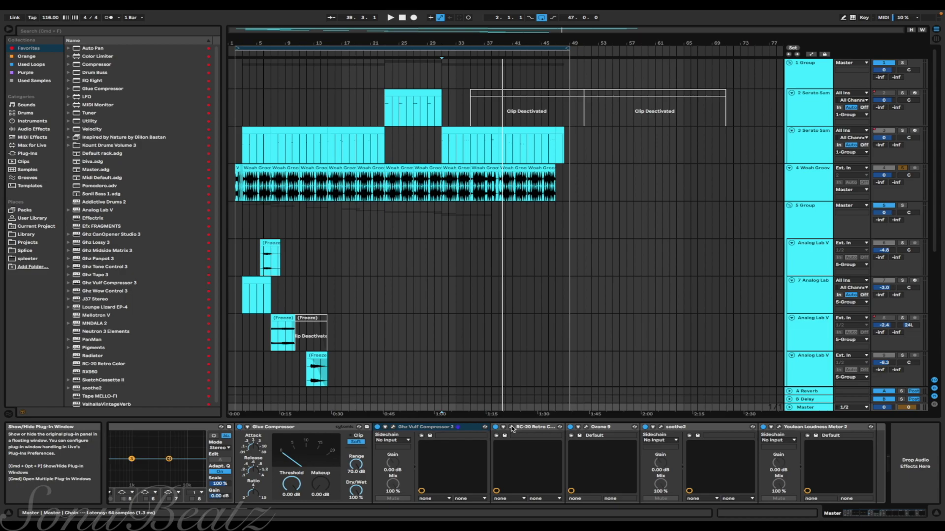
# Open RC-20 Retro Color on the Master track, move its window to view all modules, and close it after inspecting the settings
pyautogui.click(512, 429)
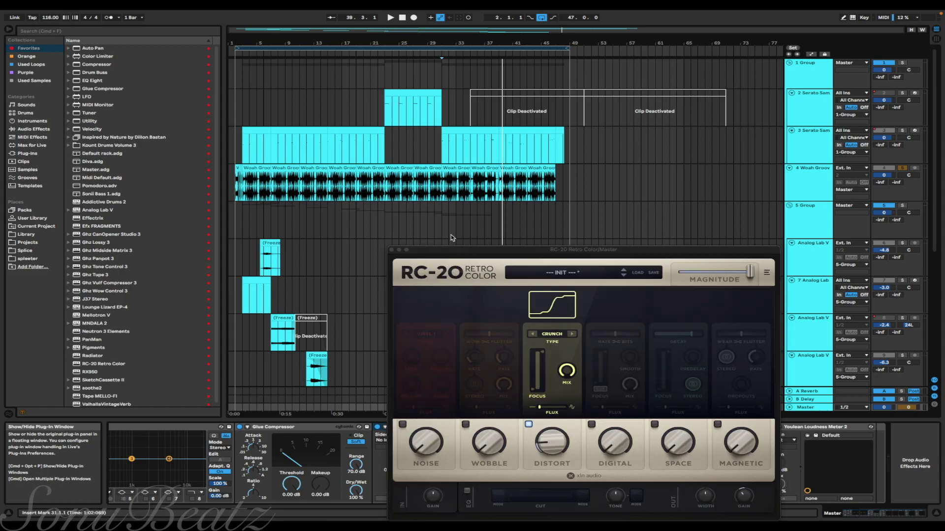
pyautogui.moveTo(459, 254); pyautogui.dragTo(328, 90)
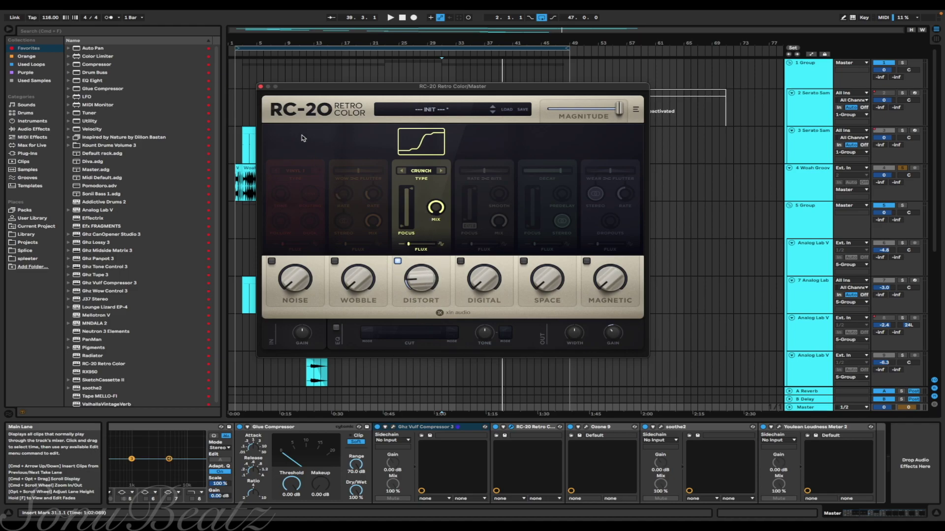
pyautogui.click(261, 87)
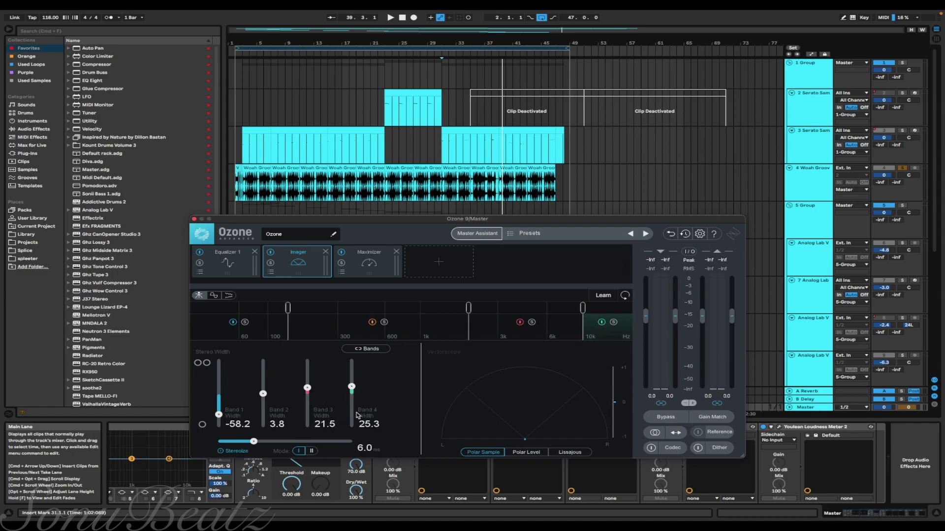
# Inspect the Maximizer module in the Master track's Ozone 9, and return to the opening bars of the arrangement
pyautogui.click(368, 266)
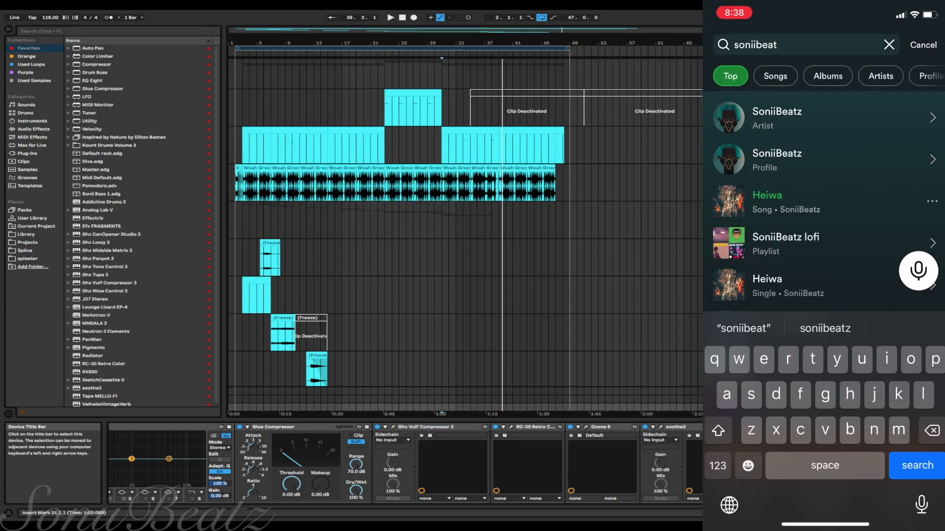
pyautogui.scroll(5, 265, 217)
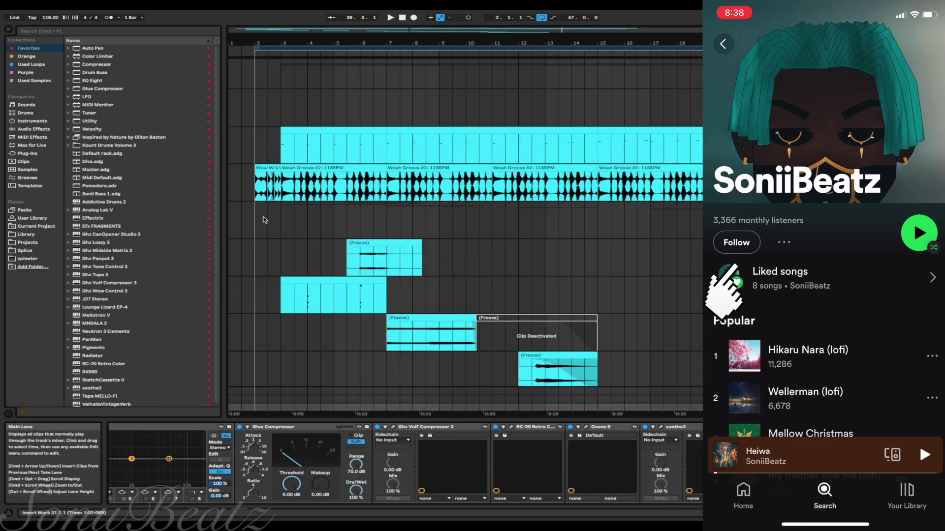